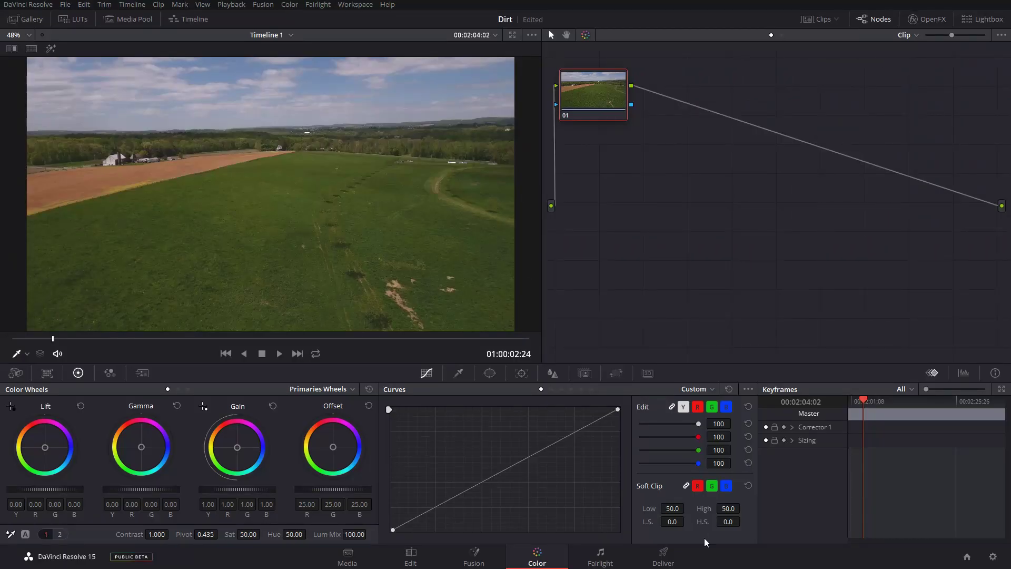
Step: Search the OpenFX library for 'fil' and apply Film Damage to node 01
{"action": "left_click", "coordinate": [930, 21]}
{"action": "left_click", "coordinate": [849, 56]}
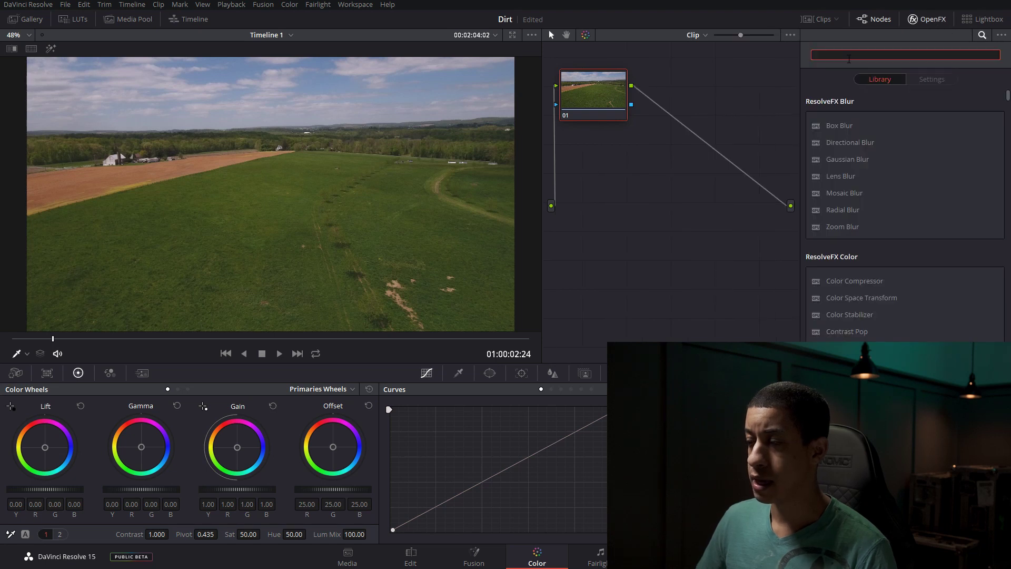
{"action": "type", "text": "fire"}
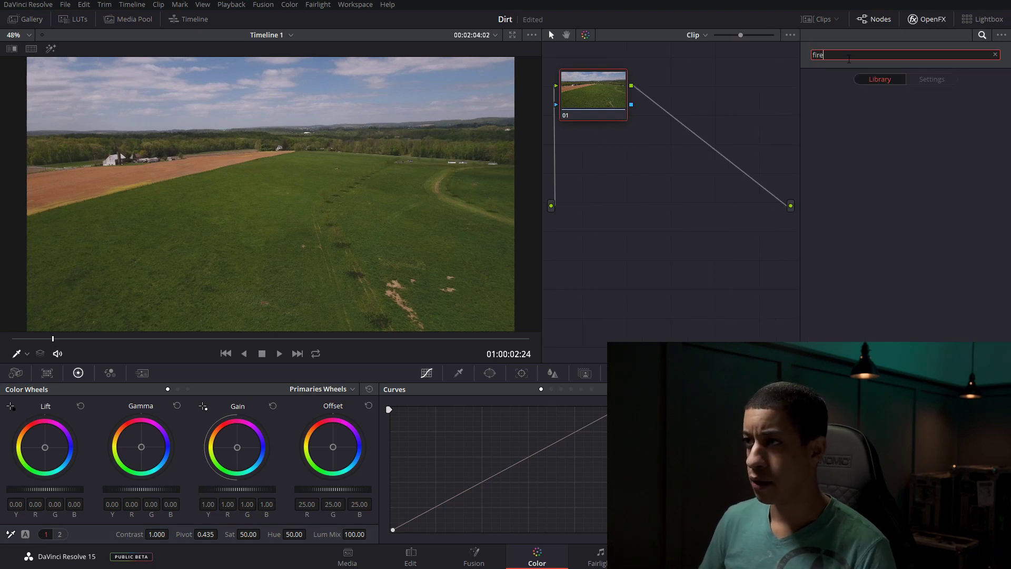
{"action": "key", "text": "BackSpace"}
{"action": "key", "text": "BackSpace"}
{"action": "key", "text": "BackSpace"}
{"action": "key", "text": "BackSpace"}
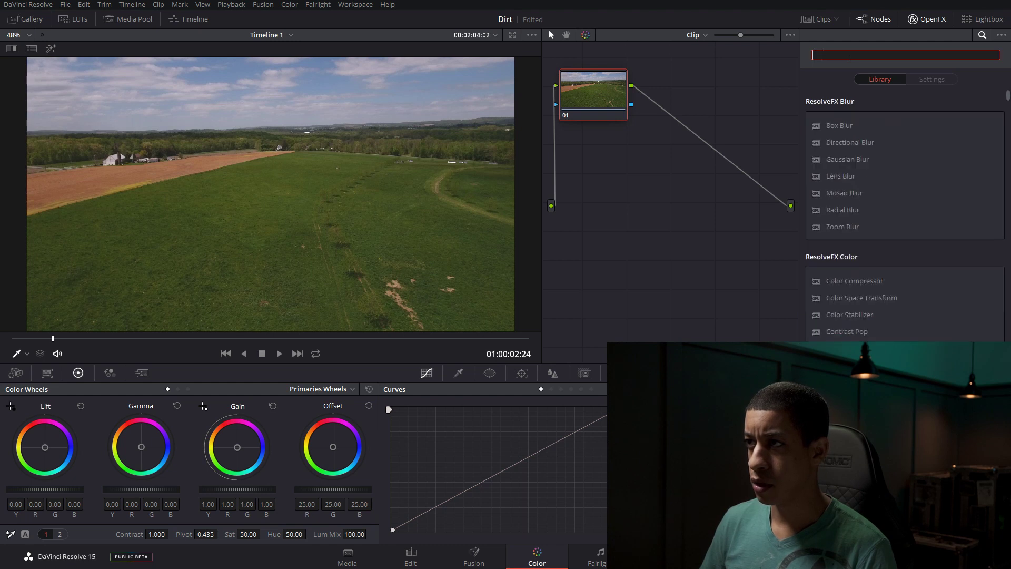
{"action": "type", "text": "film"}
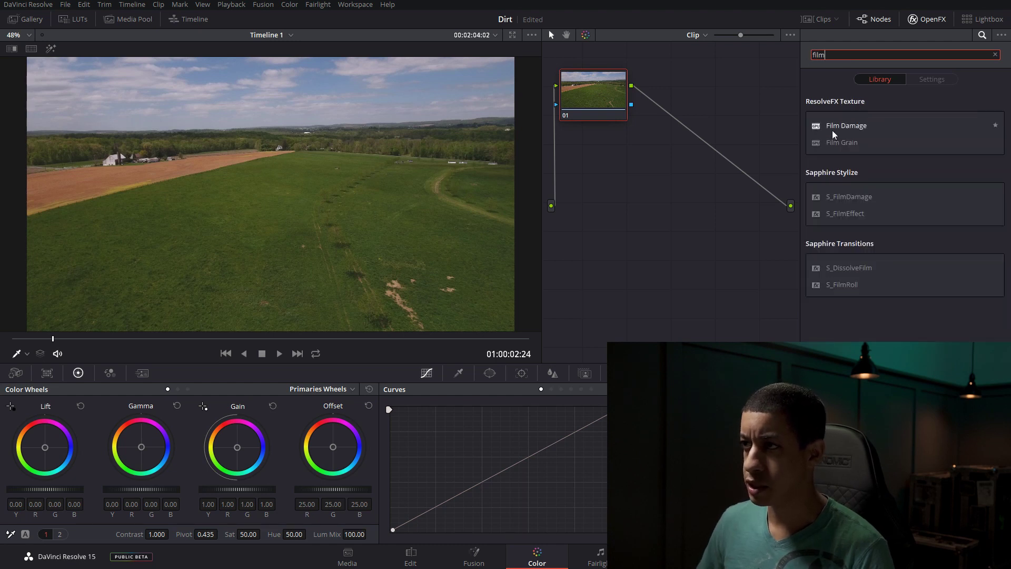
{"action": "left_click_drag", "start_coordinate": [840, 126], "coordinate": [608, 126]}
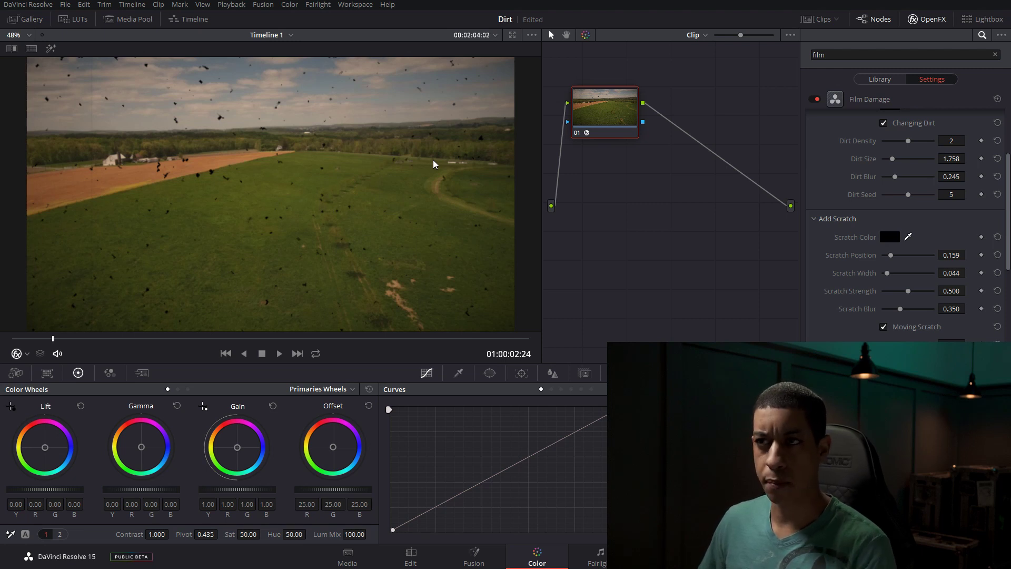
{"action": "scroll", "coordinate": [923, 163], "scroll_direction": "up", "scroll_amount": 3}
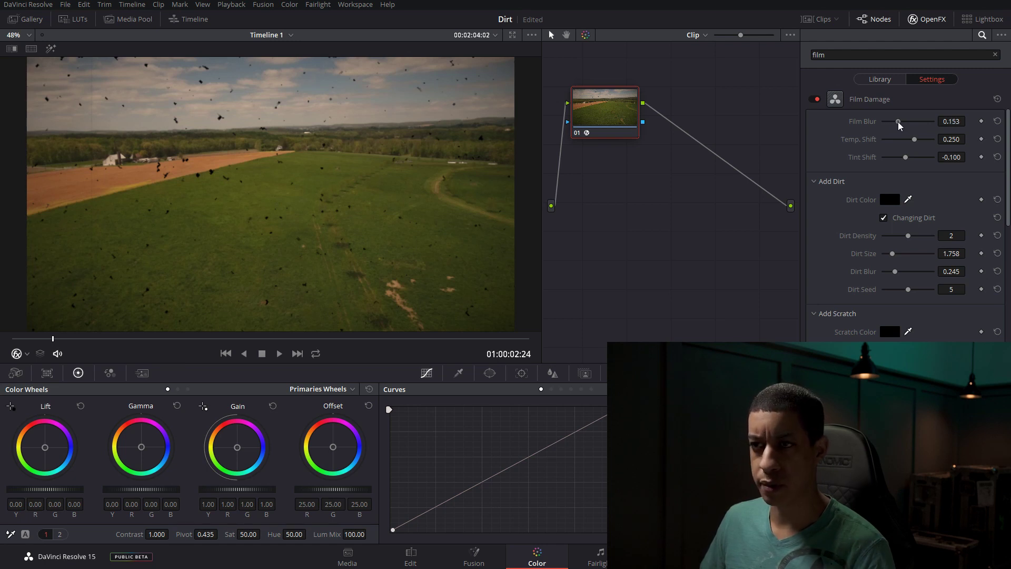
{"action": "scroll", "coordinate": [416, 206], "scroll_direction": "up", "scroll_amount": 5}
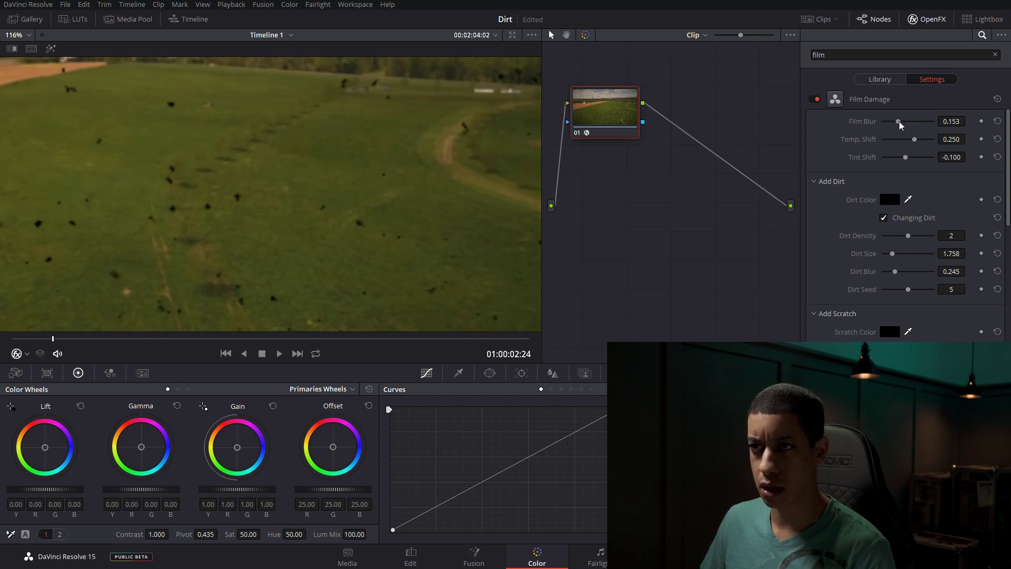
{"action": "left_click_drag", "start_coordinate": [898, 122], "coordinate": [888, 122]}
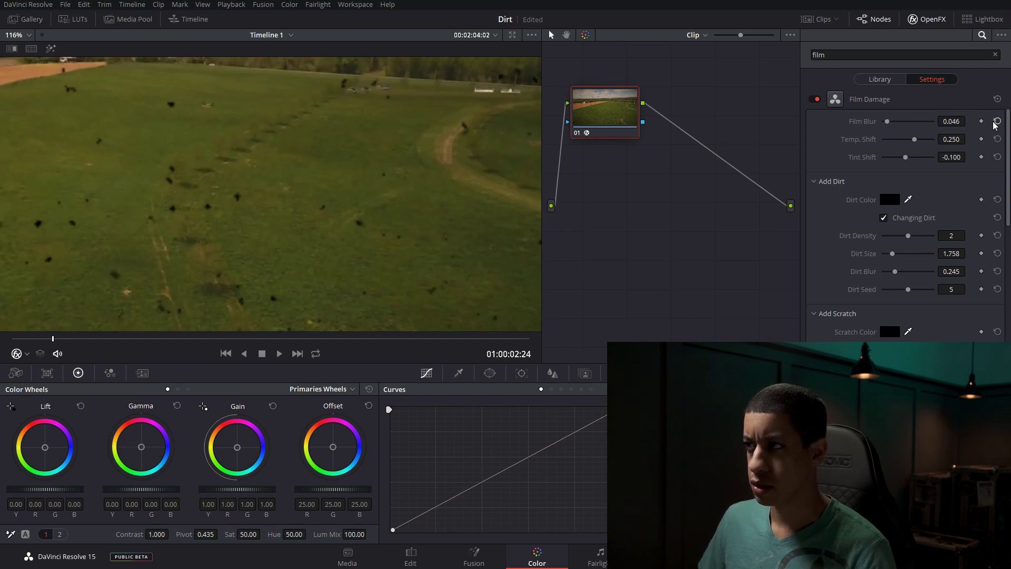
{"action": "left_click", "coordinate": [997, 122]}
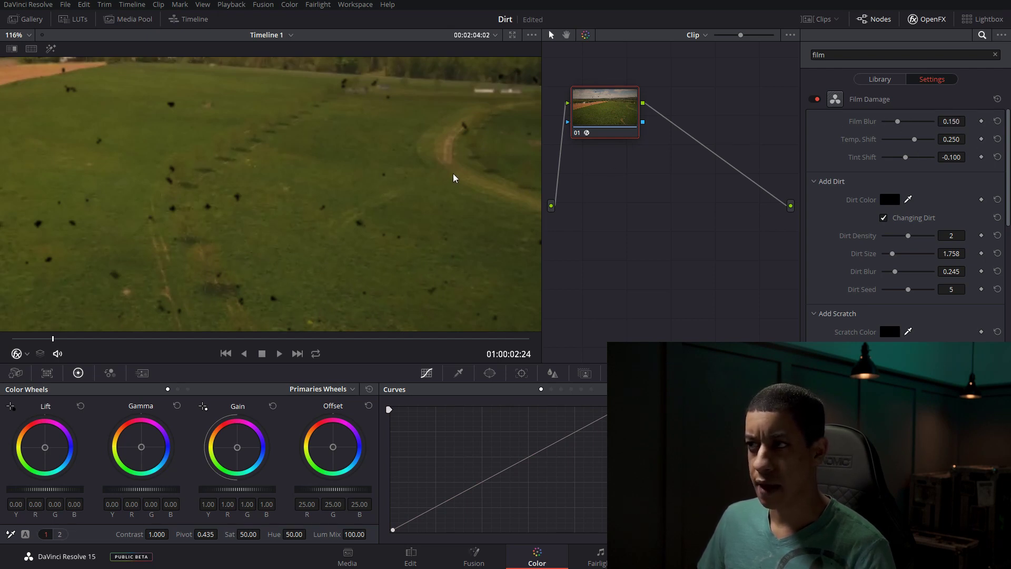
{"action": "scroll", "coordinate": [453, 179], "scroll_direction": "down", "scroll_amount": 5}
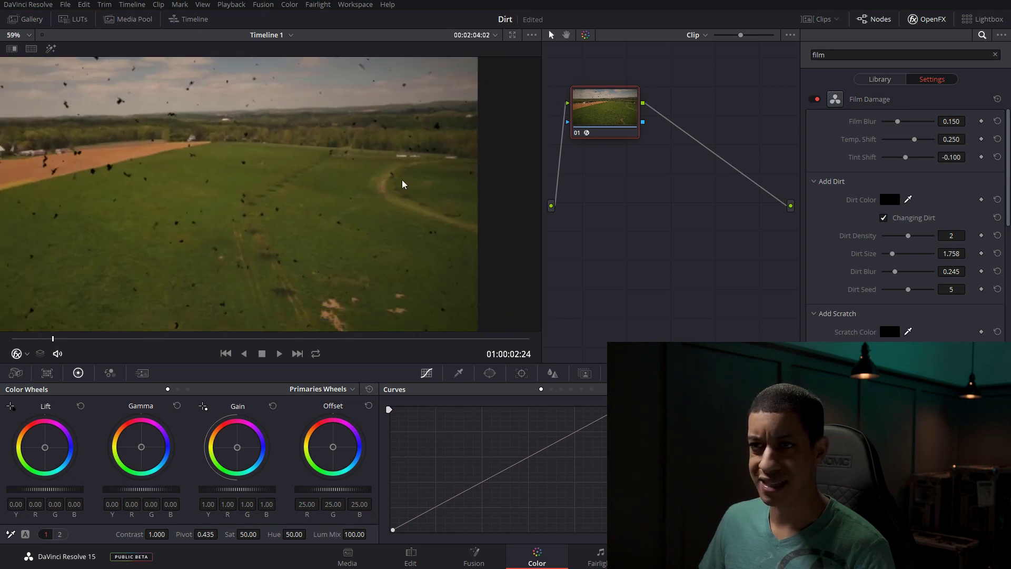
{"action": "scroll", "coordinate": [403, 185], "scroll_direction": "down", "scroll_amount": 4}
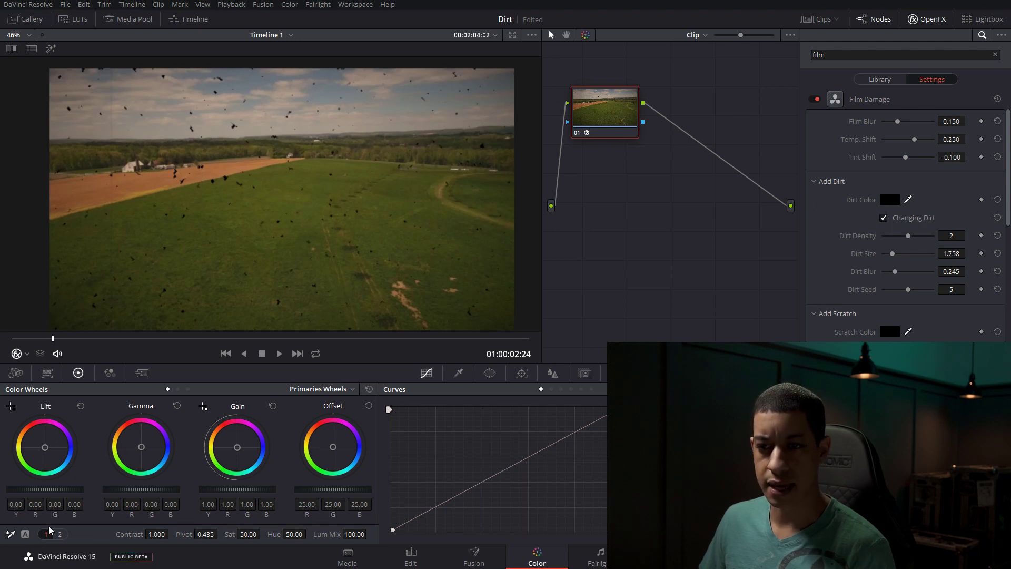
{"action": "left_click", "coordinate": [60, 534]}
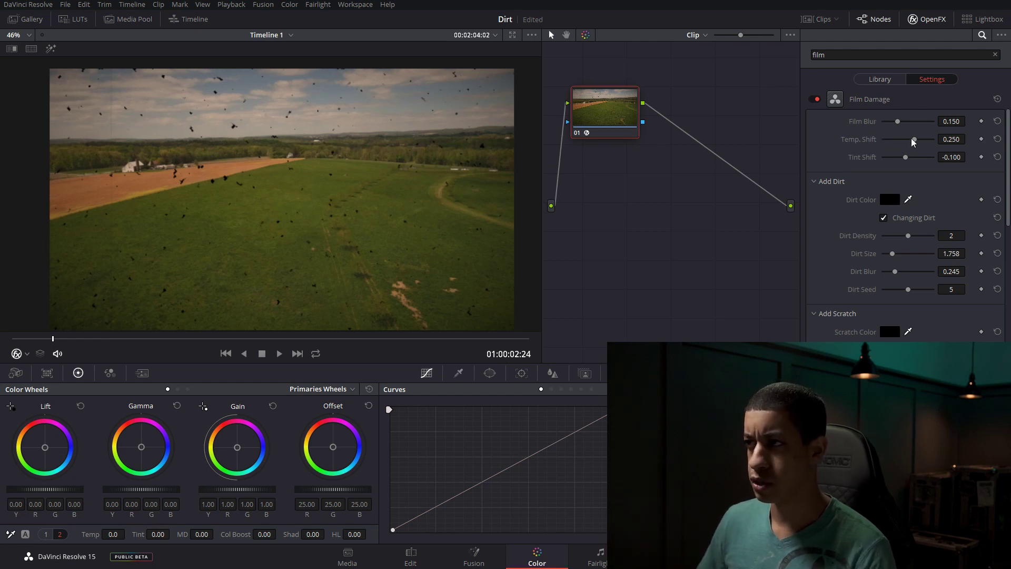
Step: Try warmer Film Damage Temp. Shift and maximum Tint Shift, then open the dirt colour picker
{"action": "mouse_move", "coordinate": [896, 139]}
{"action": "left_mouse_down"}
{"action": "mouse_move", "coordinate": [931, 139]}
{"action": "mouse_move", "coordinate": [915, 139]}
{"action": "left_mouse_up"}
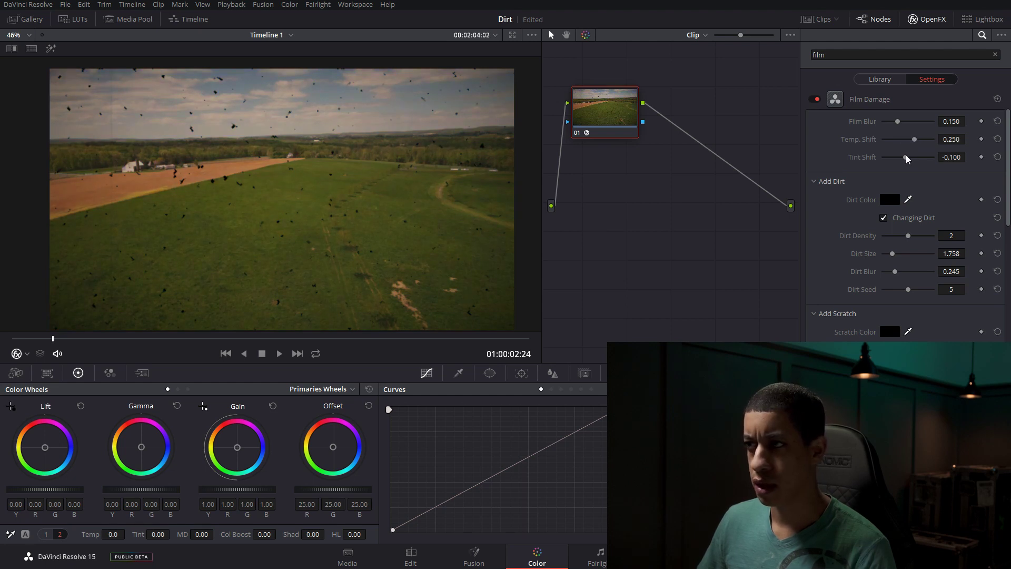
{"action": "left_click_drag", "start_coordinate": [889, 158], "coordinate": [947, 161]}
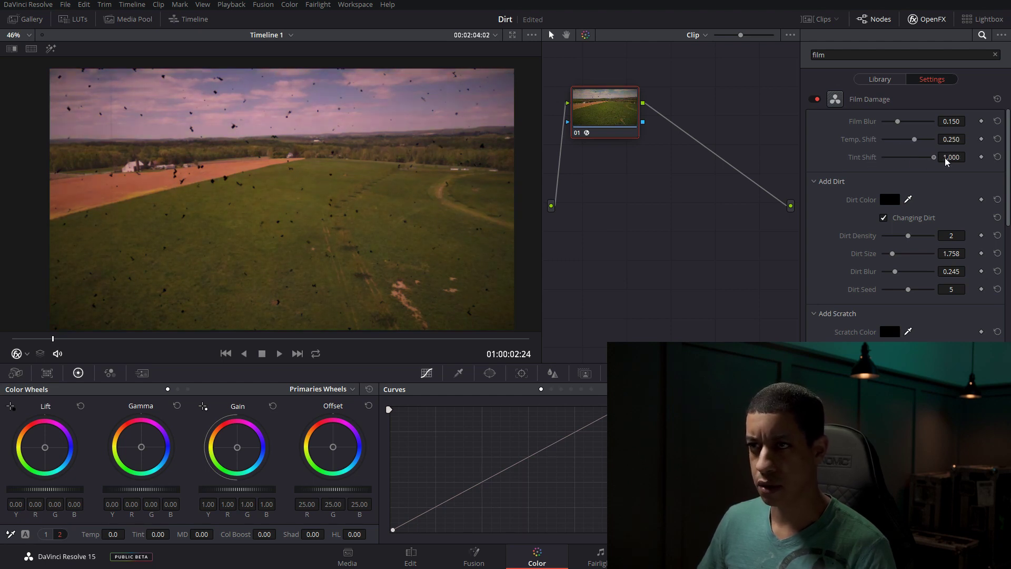
{"action": "scroll", "coordinate": [834, 252], "scroll_direction": "down", "scroll_amount": 2}
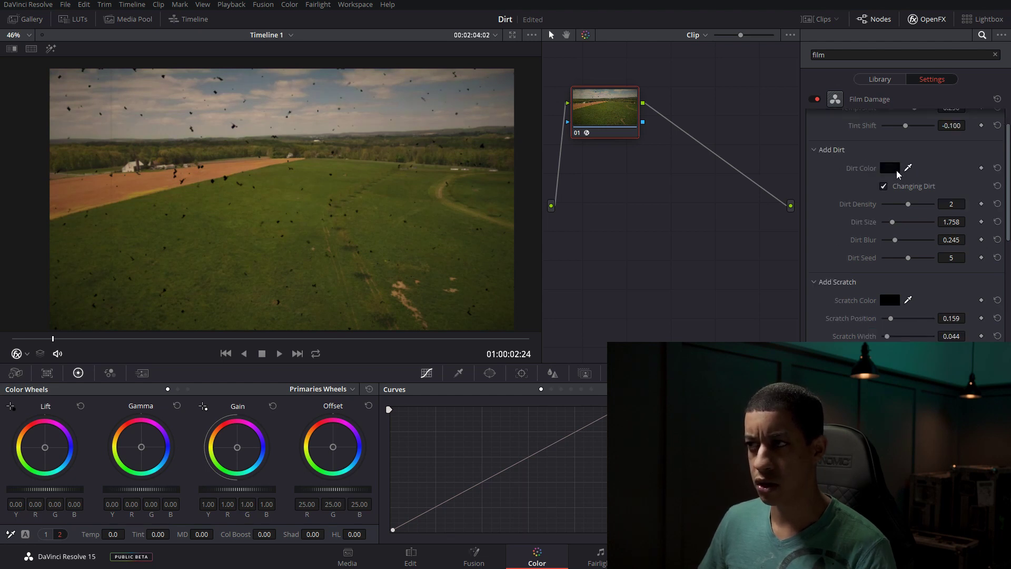
{"action": "left_click", "coordinate": [896, 168]}
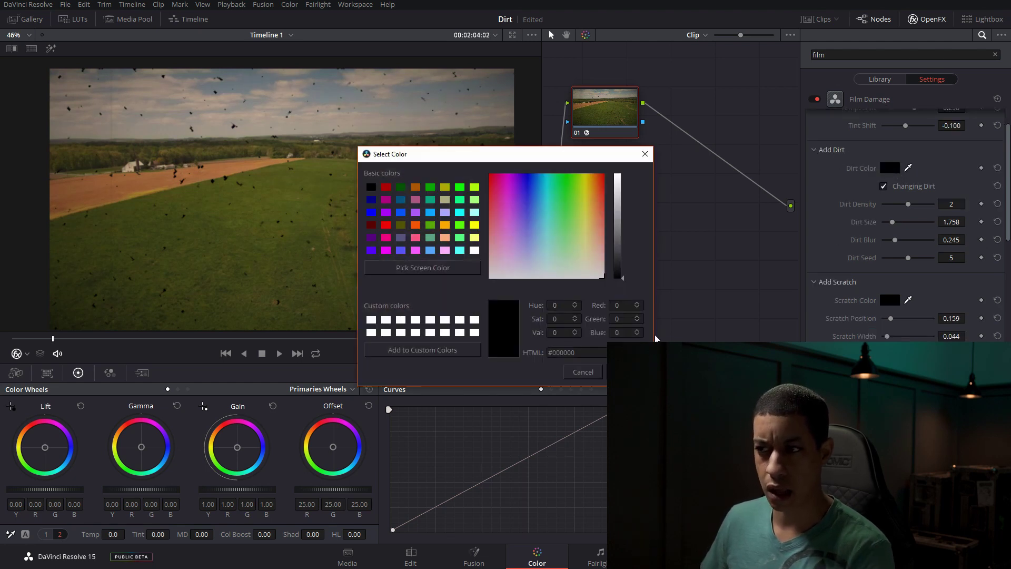
{"action": "left_click", "coordinate": [574, 373]}
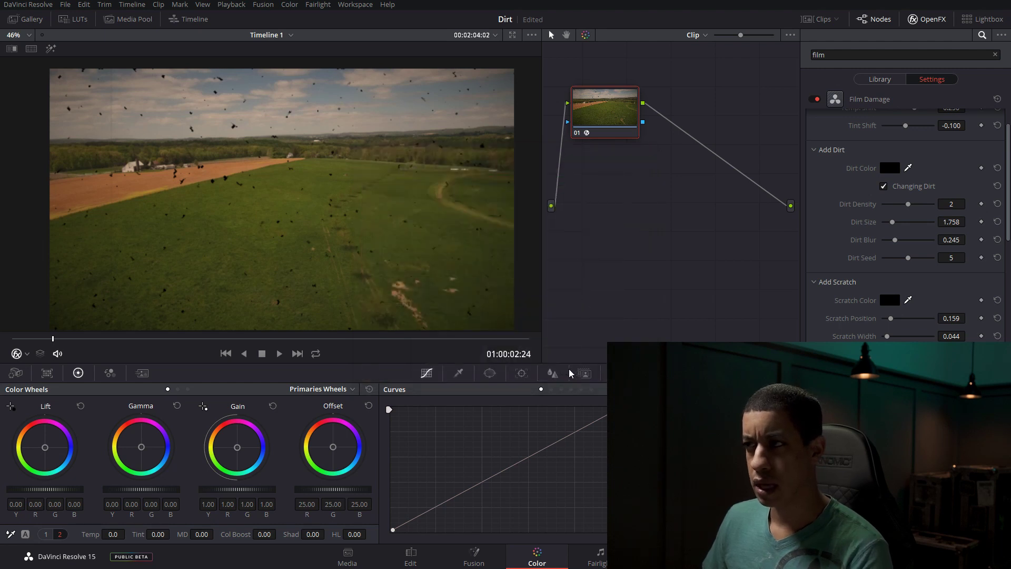
{"action": "left_click", "coordinate": [893, 170]}
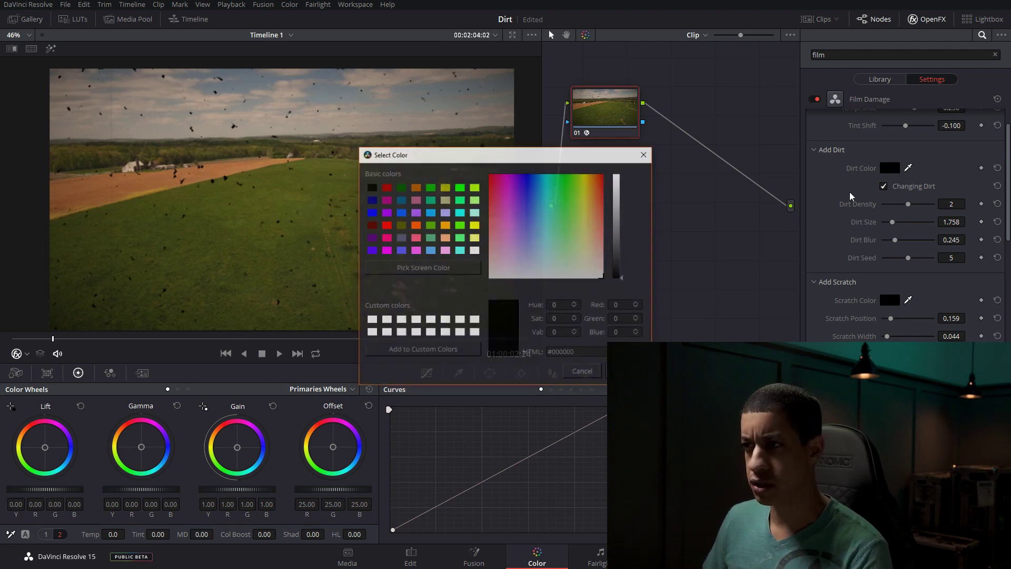
{"action": "left_click", "coordinate": [538, 185]}
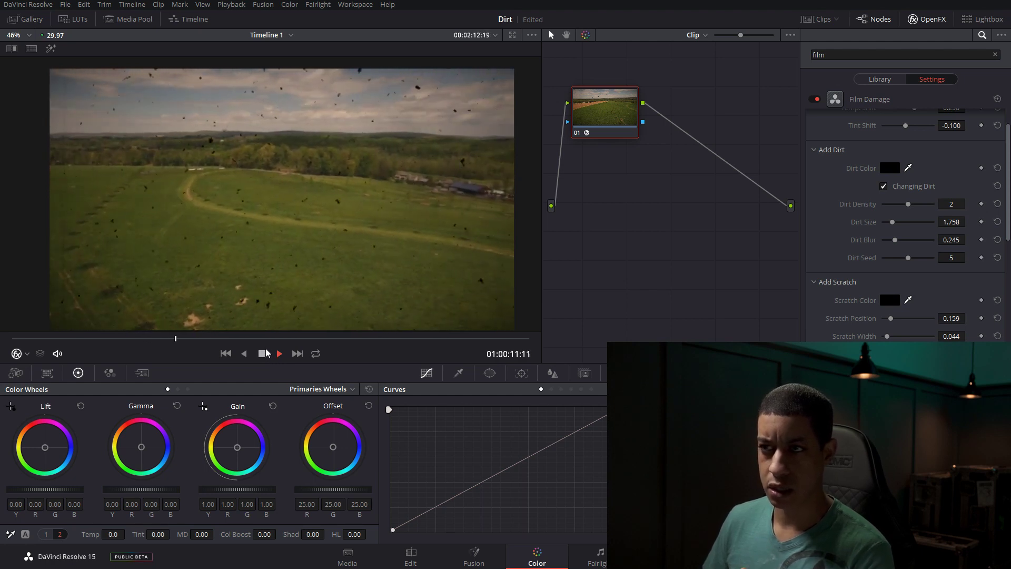
{"action": "left_click", "coordinate": [279, 353]}
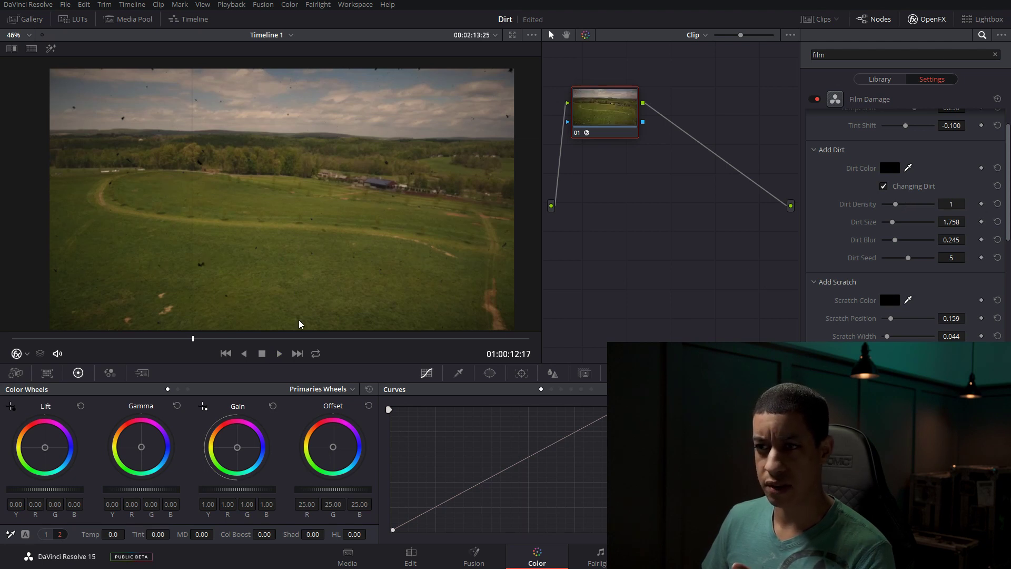
Step: Preview the clip, set Dirt Density to 1 and shrink Dirt Size to 1.164
{"action": "left_click", "coordinate": [280, 356]}
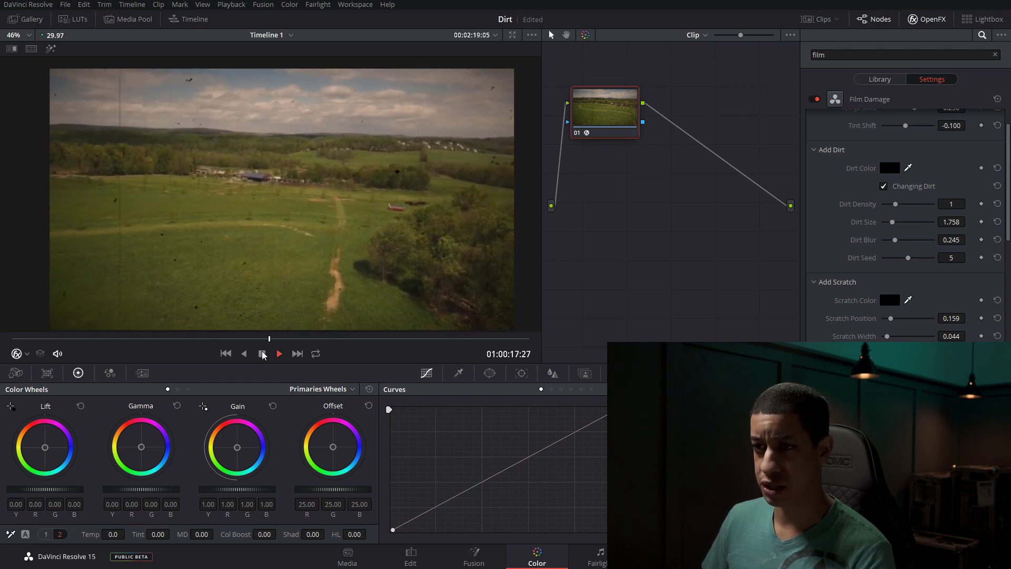
{"action": "key", "text": "space"}
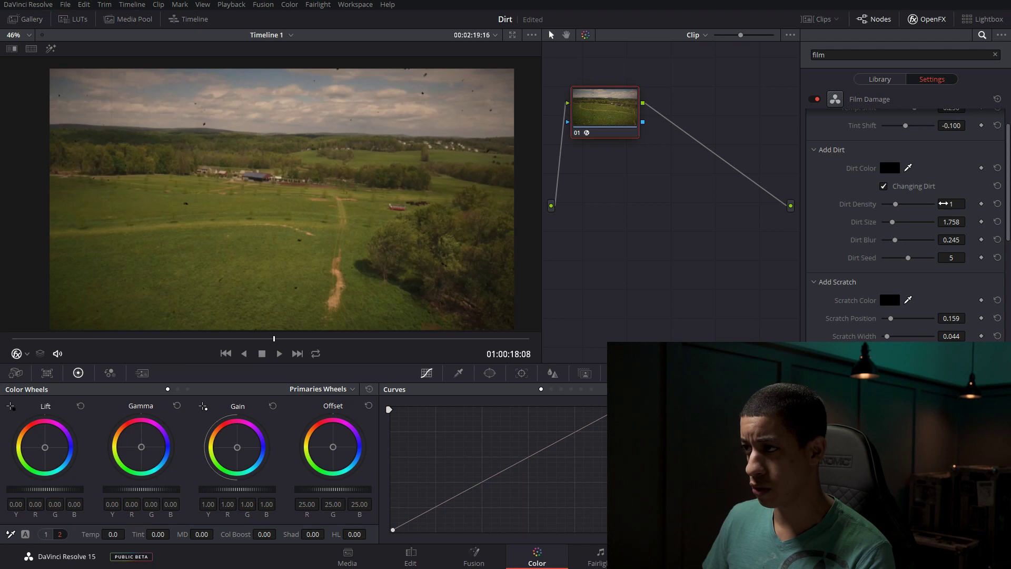
{"action": "left_click", "coordinate": [958, 206]}
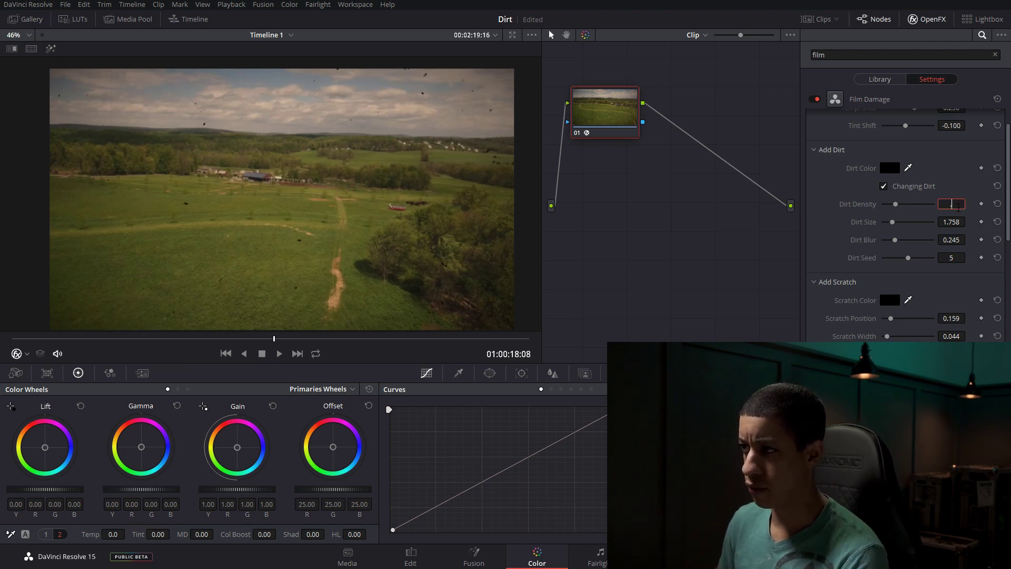
{"action": "type", "text": "0"}
{"action": "key", "text": "Return"}
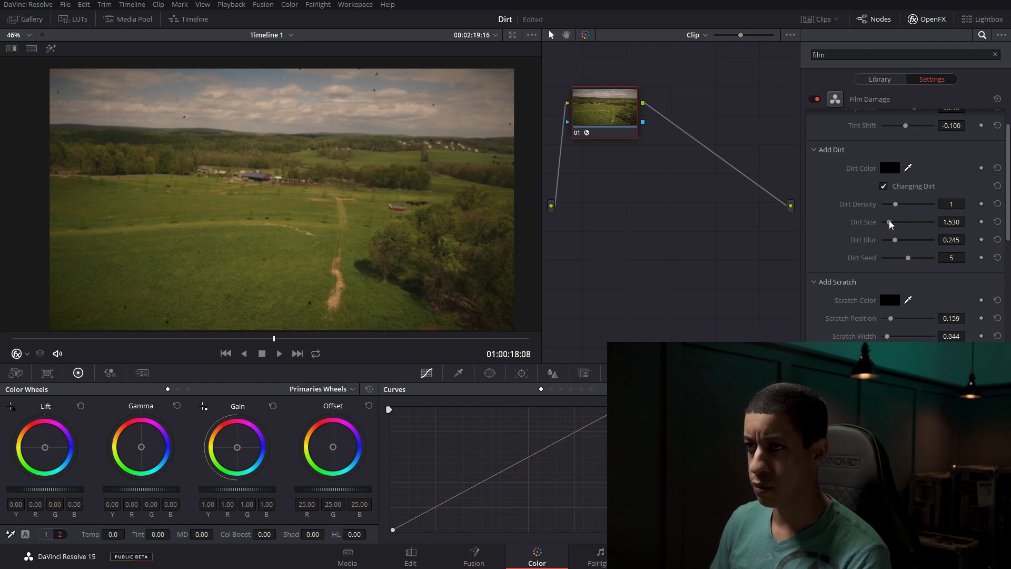
{"action": "left_click_drag", "start_coordinate": [890, 221], "coordinate": [888, 222]}
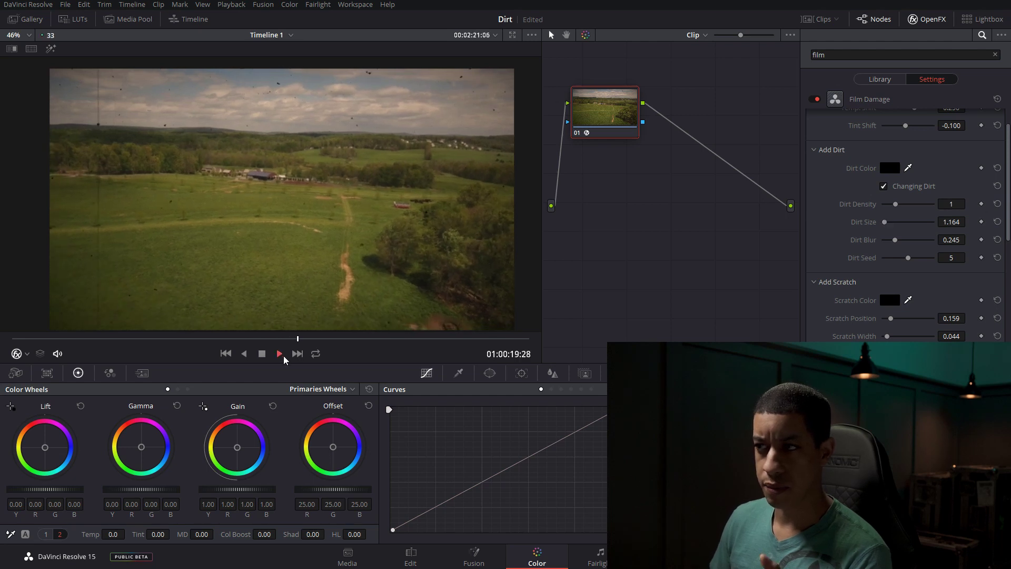
{"action": "left_click", "coordinate": [265, 355]}
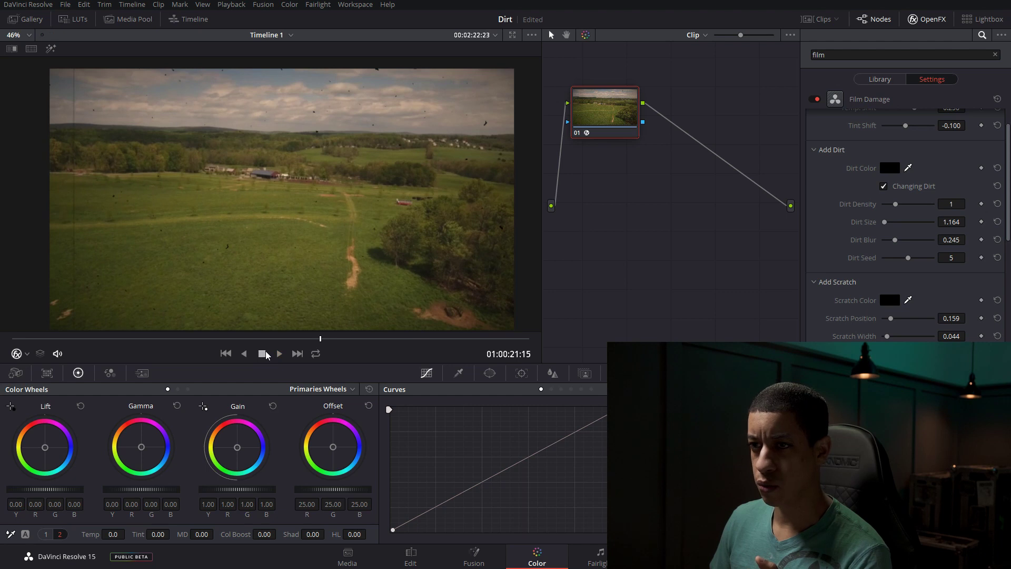
Step: Keep the dirt colour black, raise Dirt Blur to 0.449 and shift the Scratch Position
{"action": "left_click", "coordinate": [891, 168]}
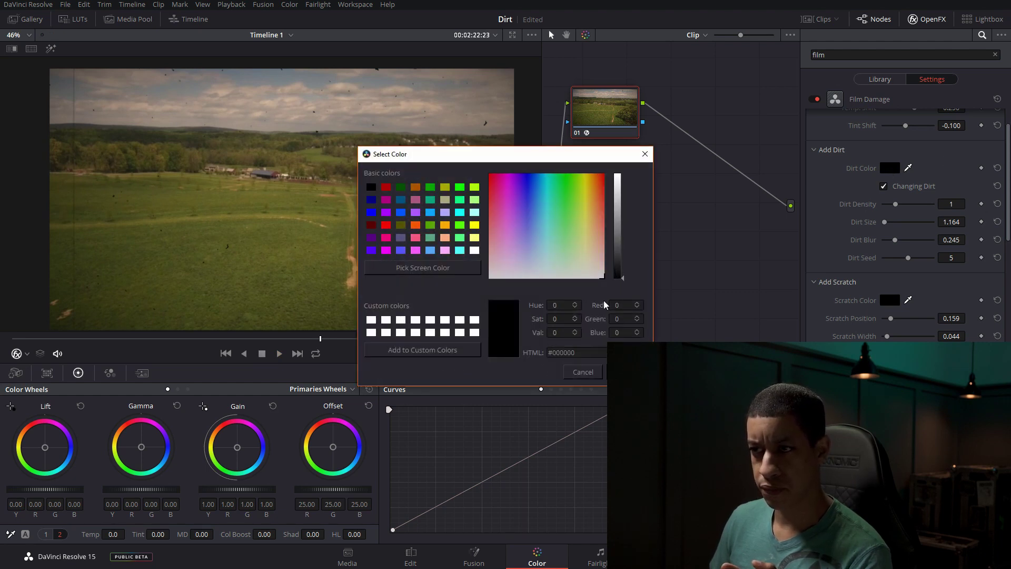
{"action": "left_click", "coordinate": [583, 372]}
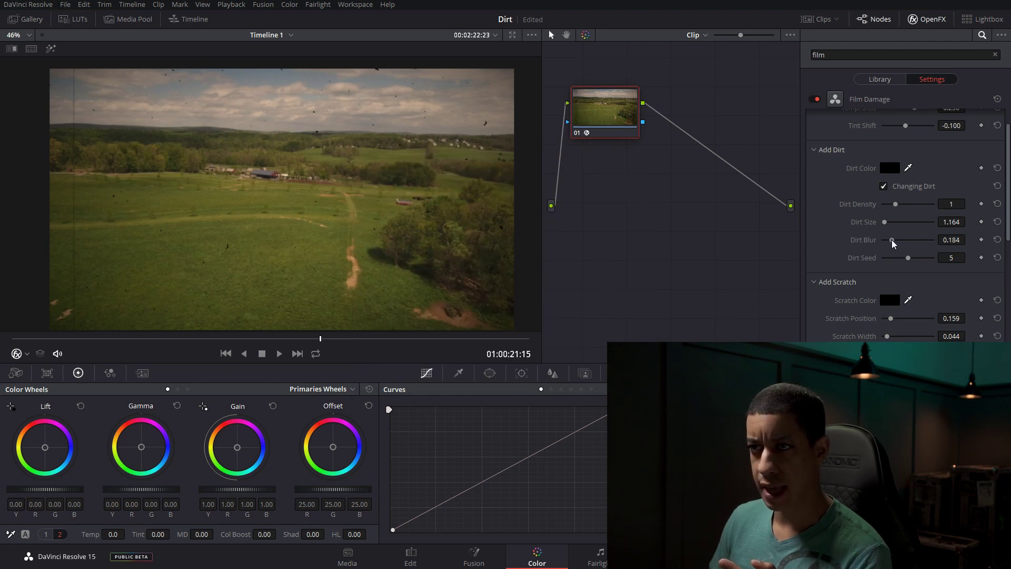
{"action": "left_click_drag", "start_coordinate": [895, 240], "coordinate": [943, 242]}
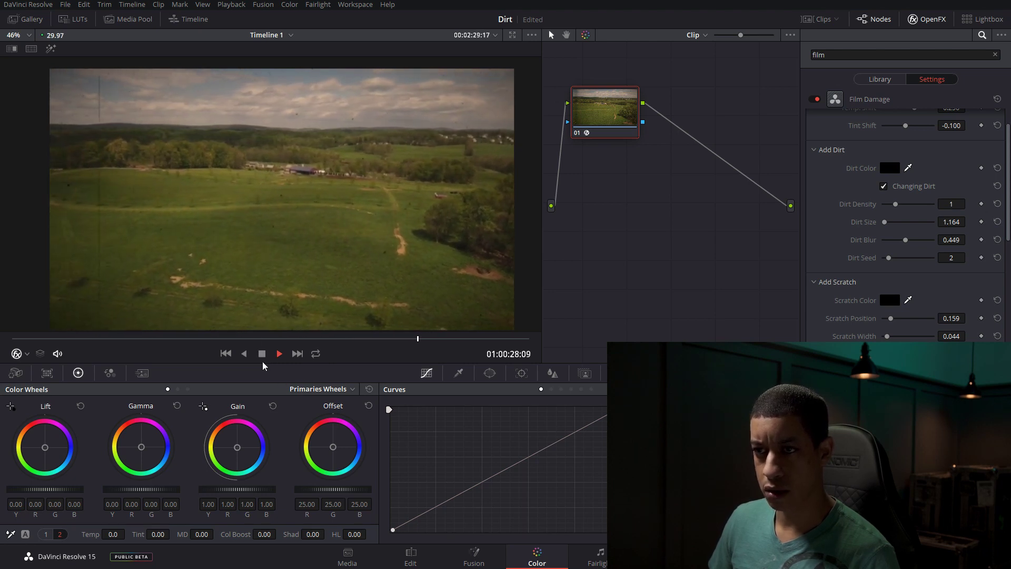
{"action": "key", "text": "space"}
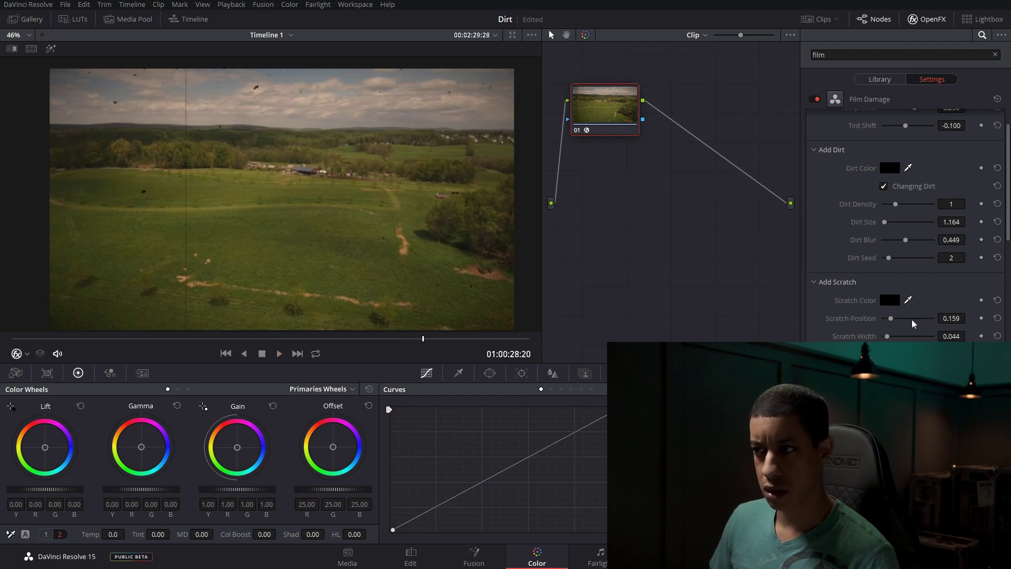
{"action": "mouse_move", "coordinate": [891, 319]}
{"action": "left_mouse_down"}
{"action": "mouse_move", "coordinate": [920, 320]}
{"action": "mouse_move", "coordinate": [908, 318]}
{"action": "left_mouse_up"}
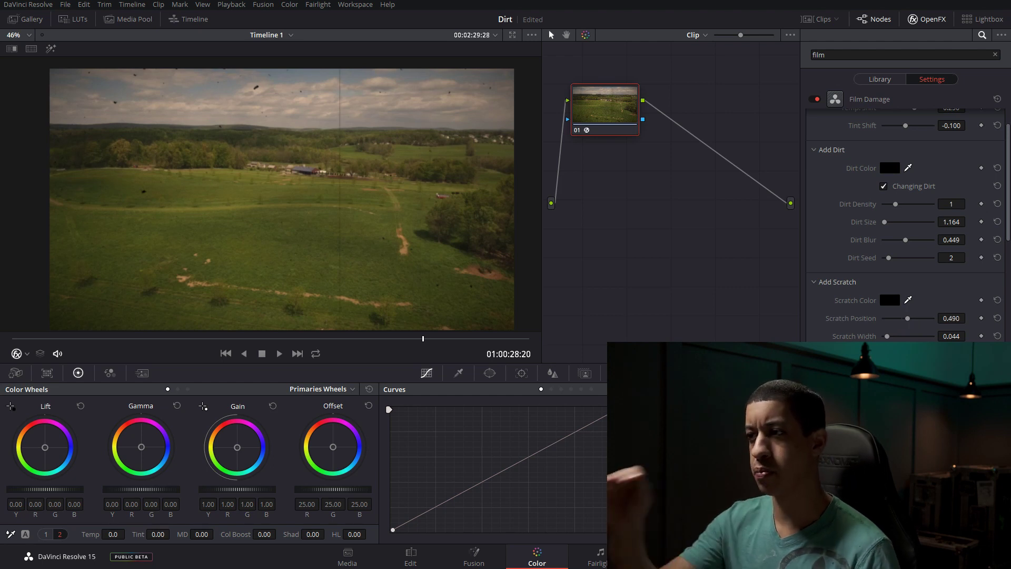
Step: Collapse Add Dirt and set scratch Moving Rand. to 0.235 and Moving Ampl. to 0.490
{"action": "left_click", "coordinate": [814, 151]}
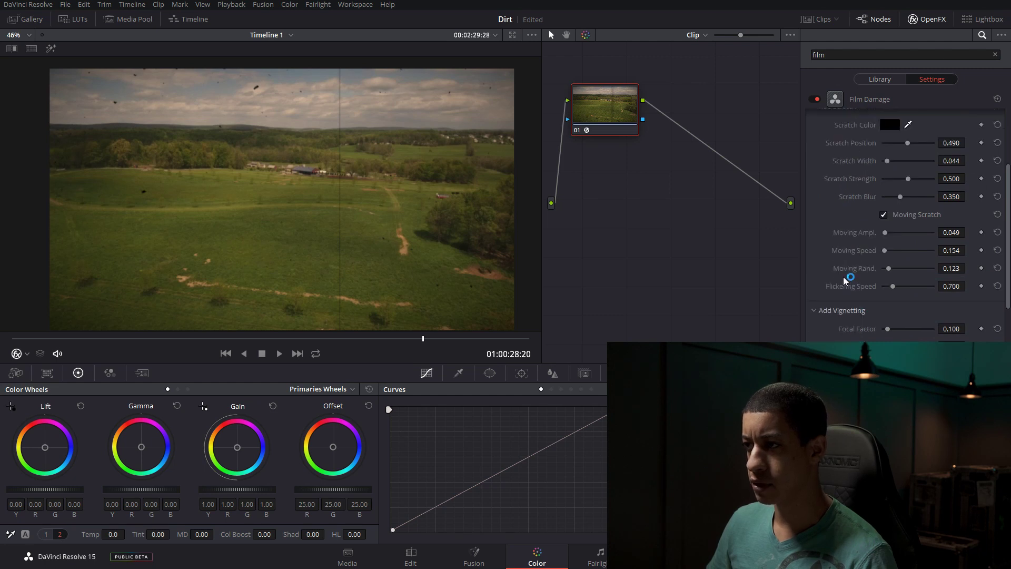
{"action": "scroll", "coordinate": [848, 282], "scroll_direction": "down", "scroll_amount": 1}
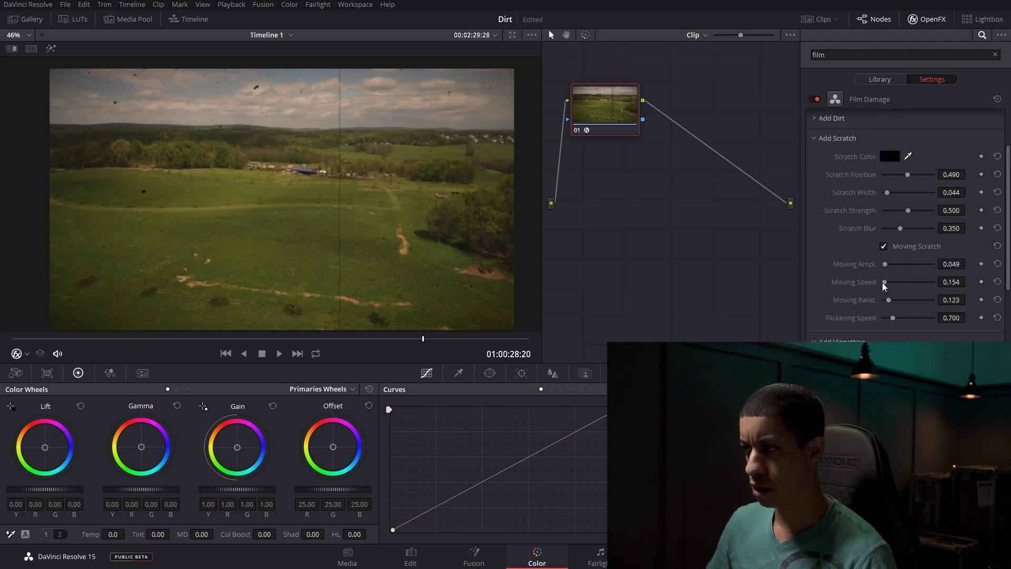
{"action": "left_click_drag", "start_coordinate": [898, 301], "coordinate": [905, 301]}
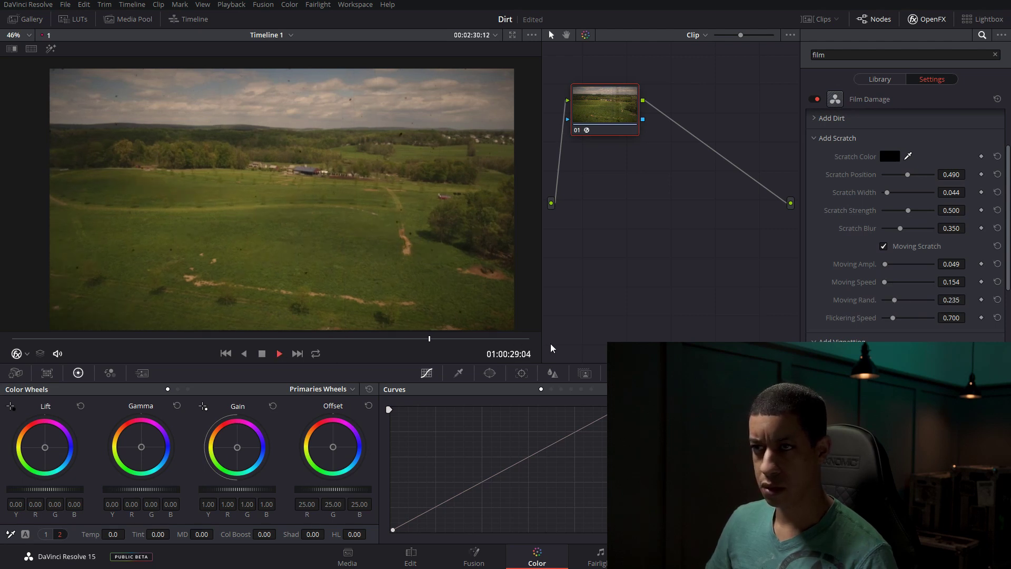
{"action": "left_click_drag", "start_coordinate": [885, 265], "coordinate": [909, 265]}
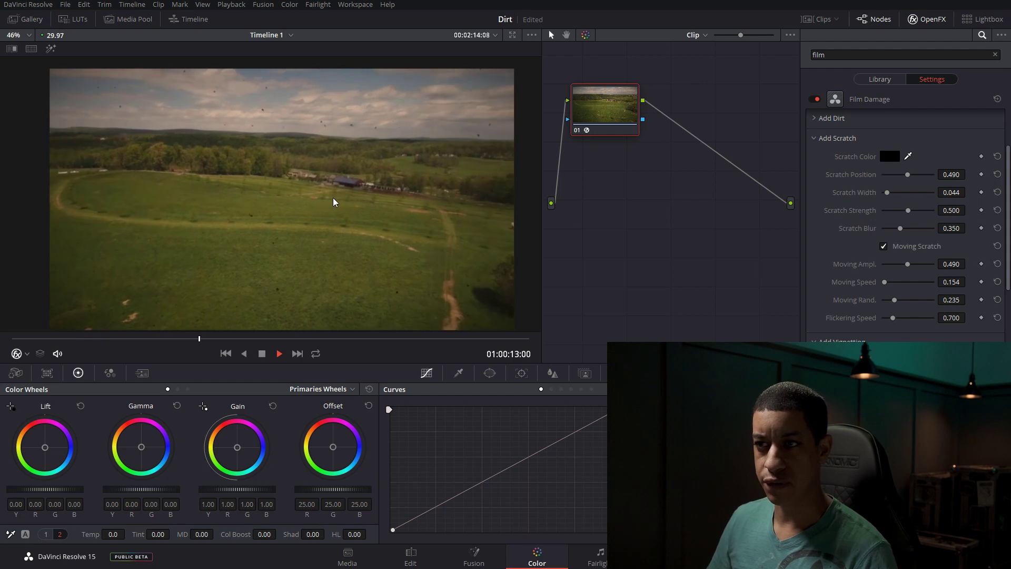
{"action": "key", "text": "space"}
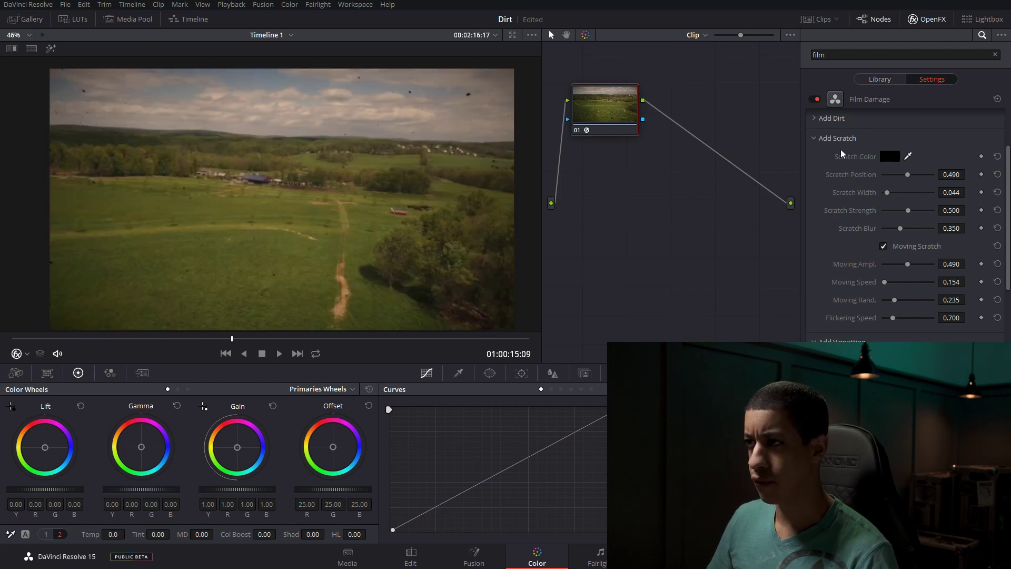
{"action": "scroll", "coordinate": [843, 150], "scroll_direction": "up", "scroll_amount": 3}
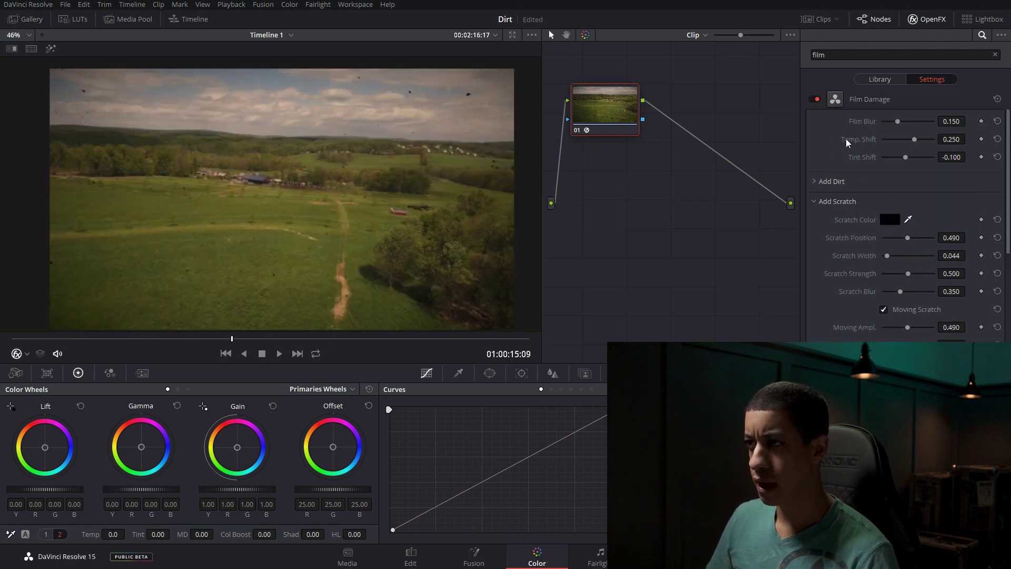
Step: Collapse Add Scratch and set vignette Tilt Angle to -58.9 and Geometry Factor to 0.132
{"action": "left_click", "coordinate": [815, 201]}
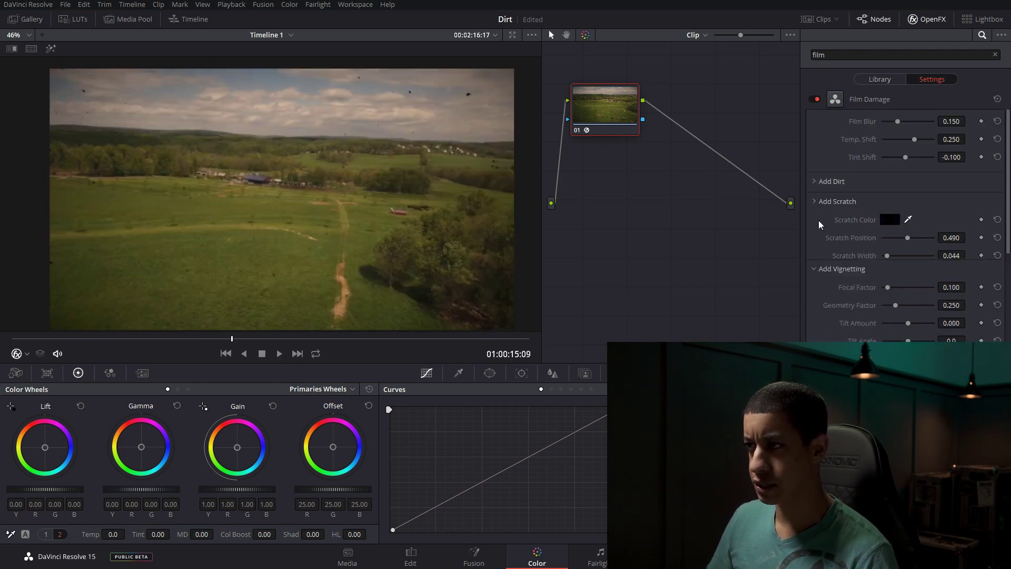
{"action": "scroll", "coordinate": [819, 247], "scroll_direction": "down", "scroll_amount": 1}
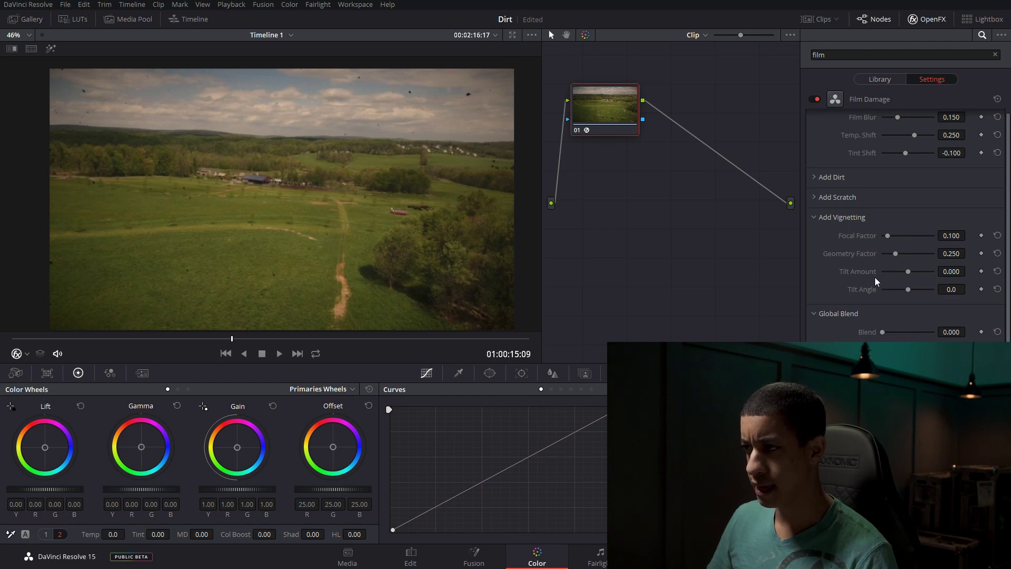
{"action": "mouse_move", "coordinate": [908, 289]}
{"action": "left_mouse_down"}
{"action": "mouse_move", "coordinate": [893, 289]}
{"action": "mouse_move", "coordinate": [879, 270]}
{"action": "mouse_move", "coordinate": [902, 271]}
{"action": "mouse_move", "coordinate": [893, 292]}
{"action": "mouse_move", "coordinate": [923, 287]}
{"action": "mouse_move", "coordinate": [886, 283]}
{"action": "mouse_move", "coordinate": [945, 282]}
{"action": "mouse_move", "coordinate": [867, 287]}
{"action": "mouse_move", "coordinate": [921, 293]}
{"action": "mouse_move", "coordinate": [891, 292]}
{"action": "left_mouse_up"}
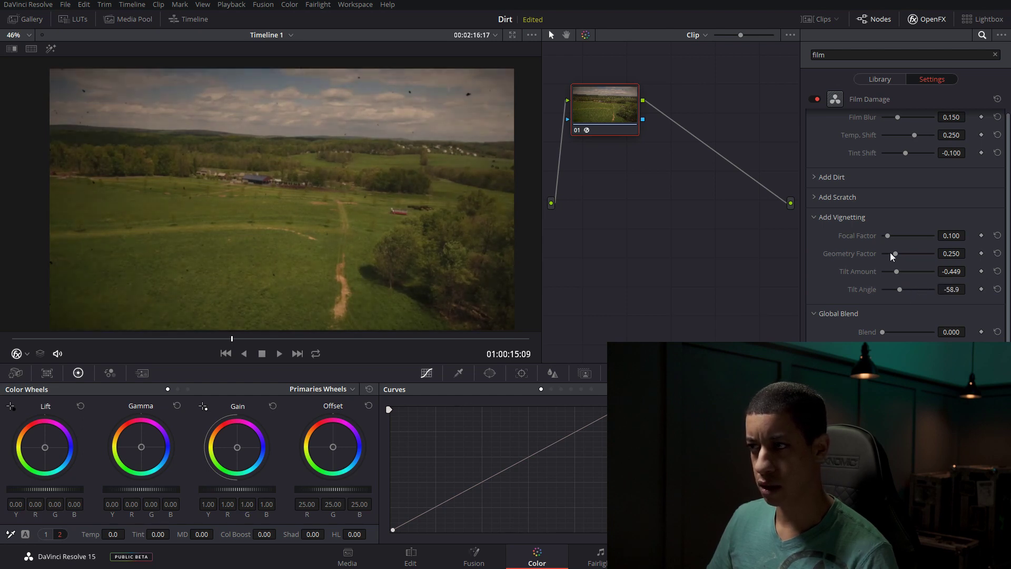
{"action": "left_click_drag", "start_coordinate": [887, 251], "coordinate": [852, 281]}
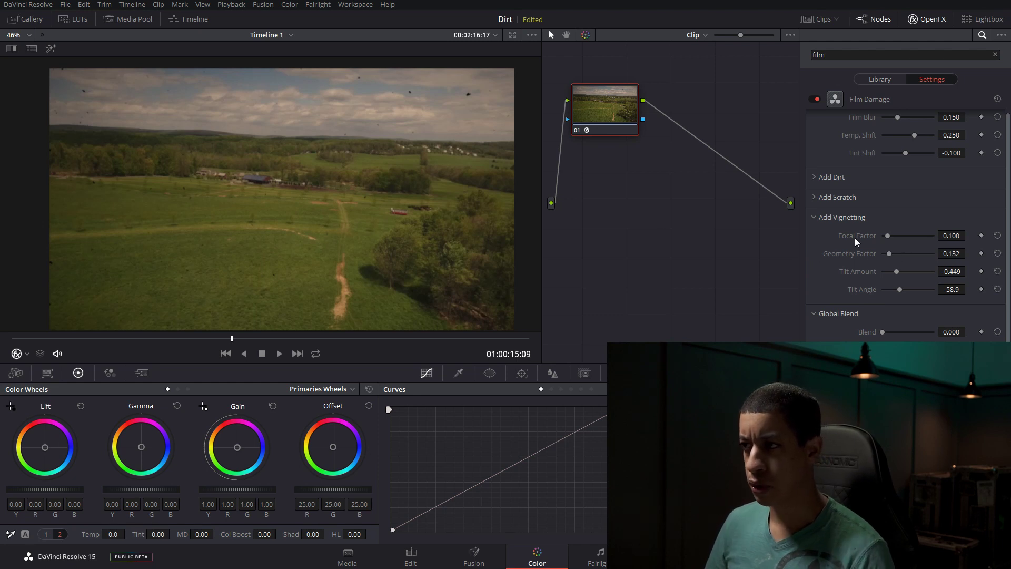
Step: Raise Global Blend to mix original image back, collapse Add Vignetting, and select node 01
{"action": "scroll", "coordinate": [859, 274], "scroll_direction": "up", "scroll_amount": 1}
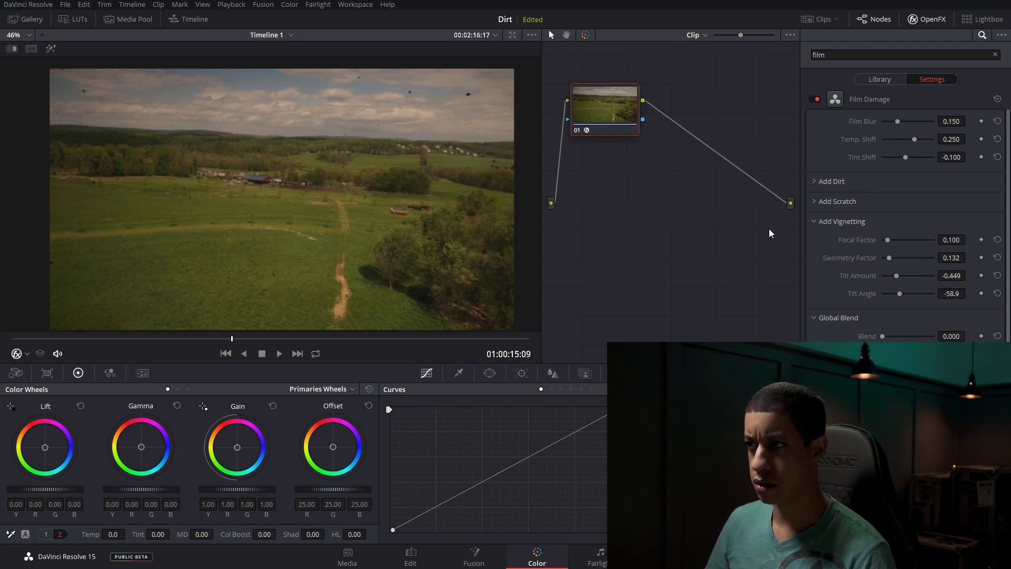
{"action": "scroll", "coordinate": [842, 278], "scroll_direction": "down", "scroll_amount": 1}
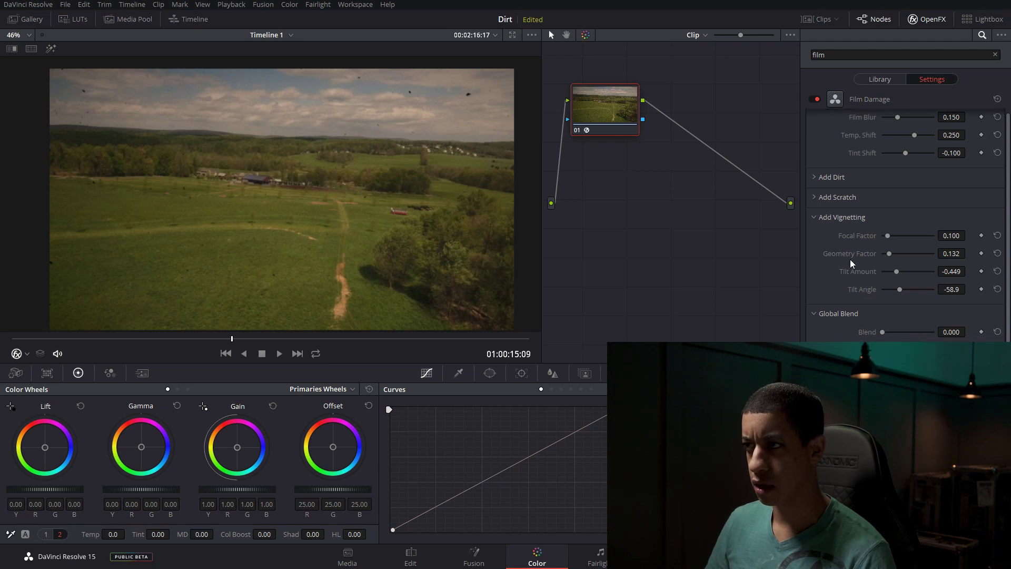
{"action": "scroll", "coordinate": [830, 236], "scroll_direction": "up", "scroll_amount": 1}
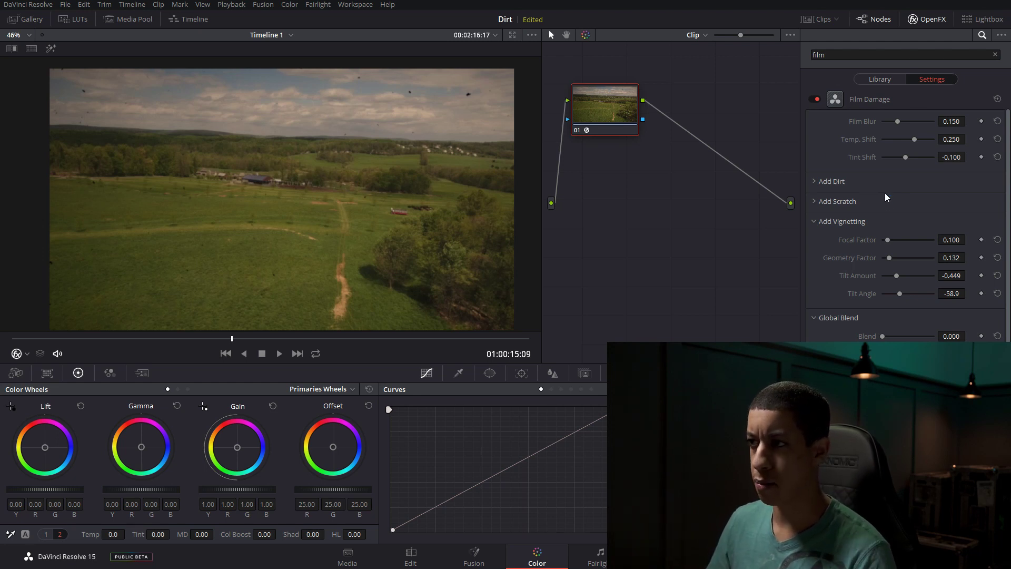
{"action": "scroll", "coordinate": [887, 198], "scroll_direction": "down", "scroll_amount": 1}
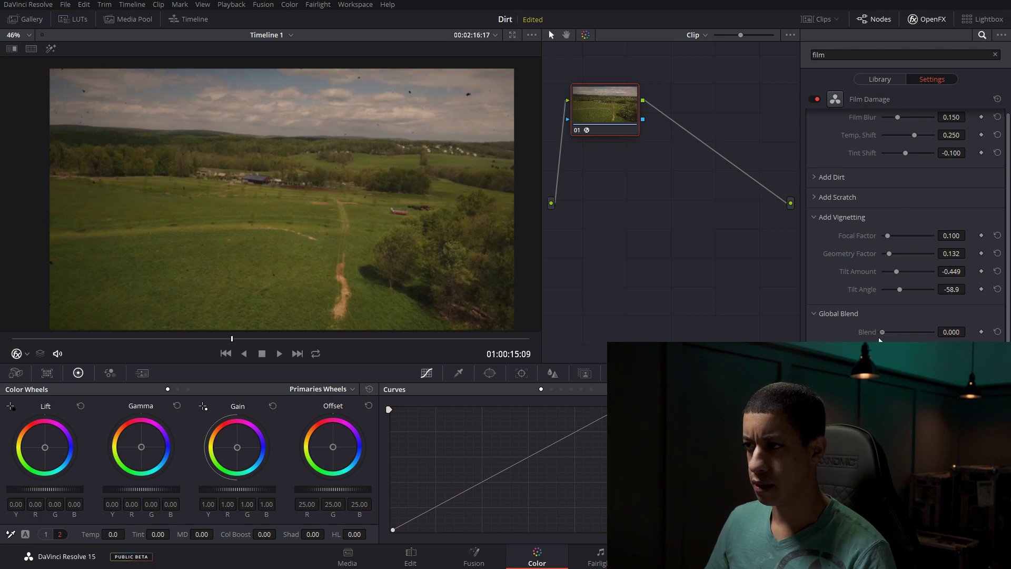
{"action": "left_click_drag", "start_coordinate": [881, 333], "coordinate": [910, 340]}
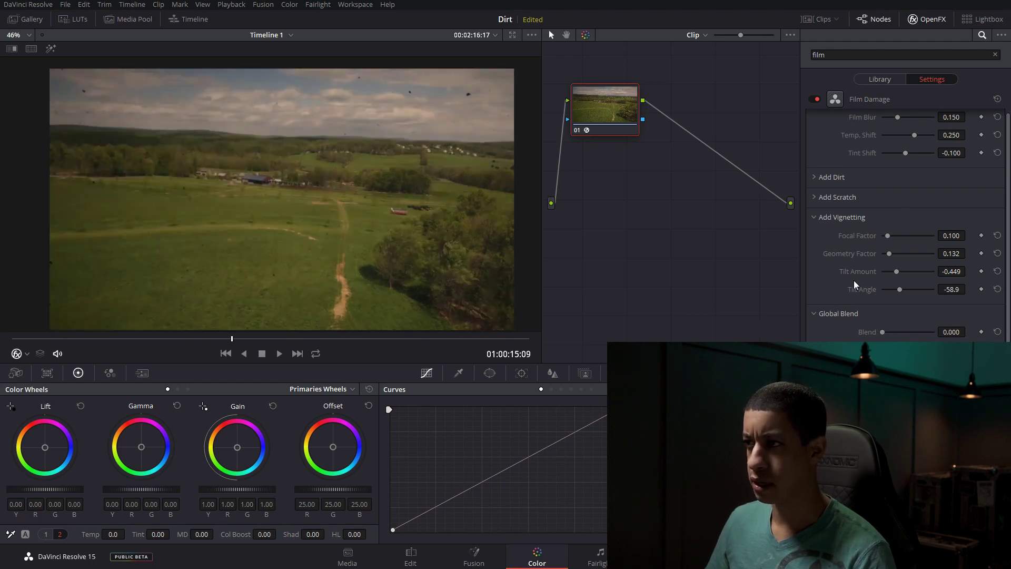
{"action": "left_click", "coordinate": [842, 217]}
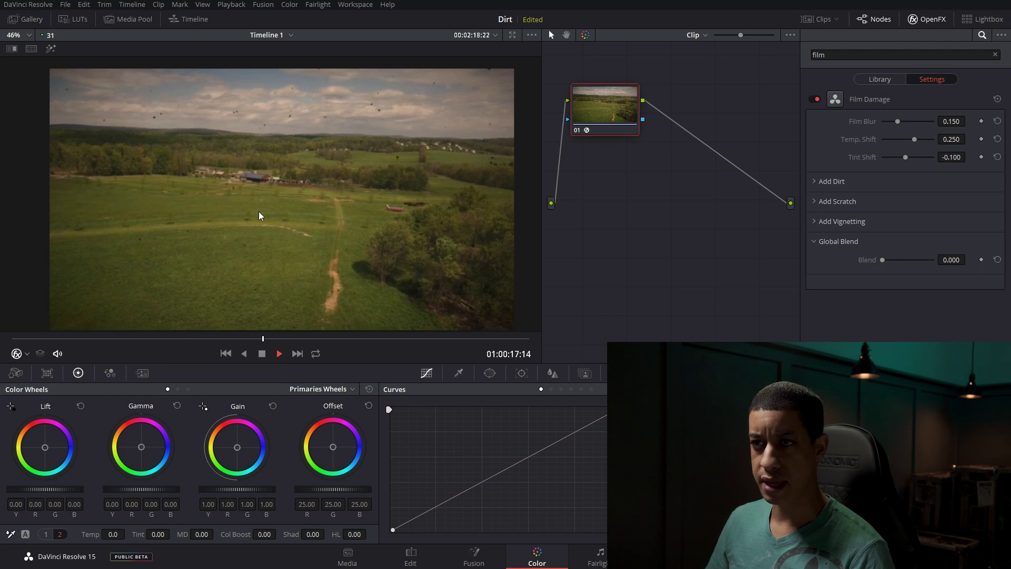
{"action": "left_click", "coordinate": [261, 354]}
Step: Add serial node 02 and apply a warm orange LUT to it
{"action": "key", "text": "alt+s"}
{"action": "right_click", "coordinate": [670, 112]}
{"action": "mouse_move", "coordinate": [716, 215]}
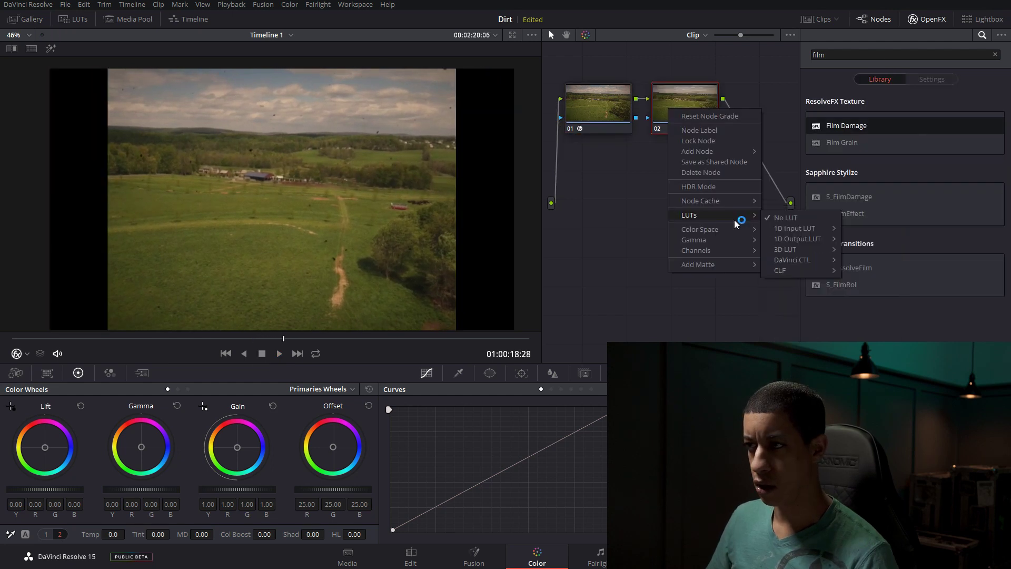
{"action": "mouse_move", "coordinate": [798, 260]}
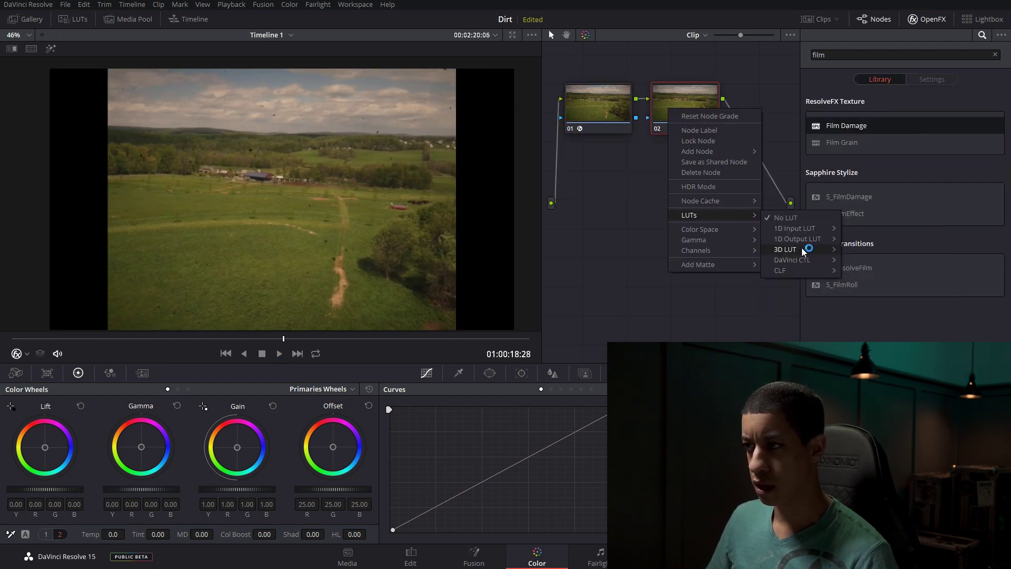
{"action": "mouse_move", "coordinate": [902, 311]}
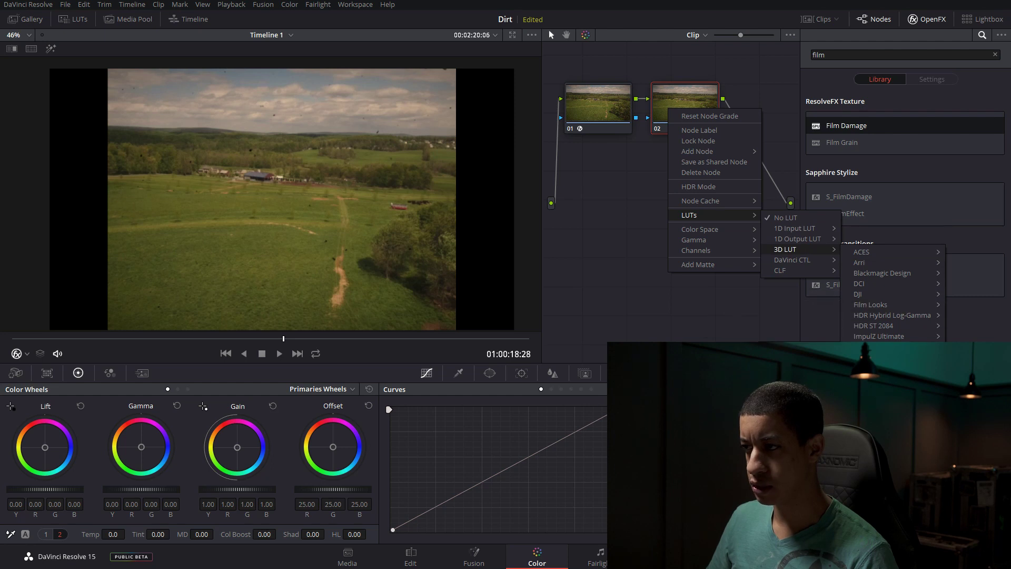
{"action": "left_click", "coordinate": [685, 106]}
{"action": "right_click", "coordinate": [670, 112]}
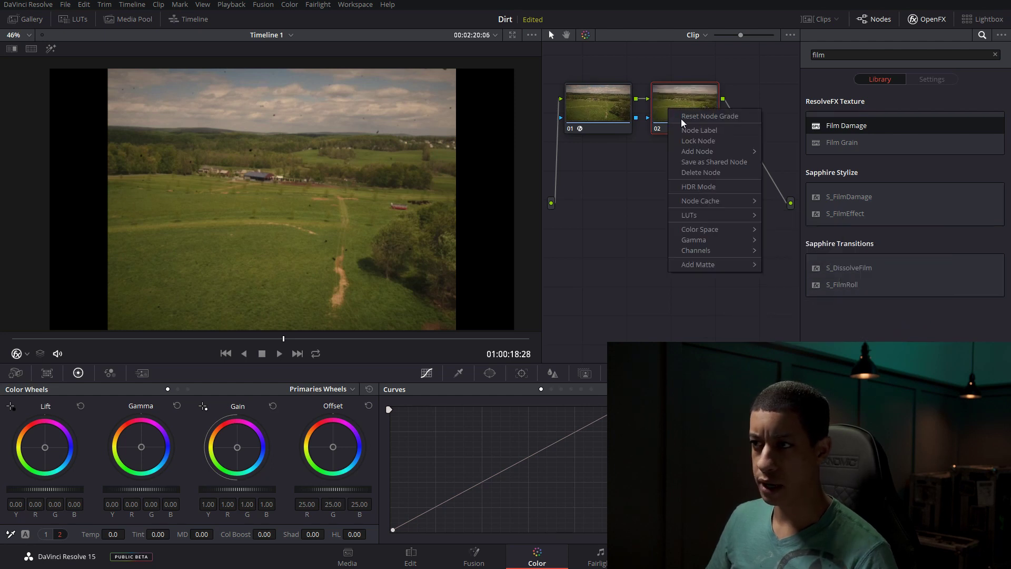
{"action": "mouse_move", "coordinate": [741, 252]}
{"action": "mouse_move", "coordinate": [737, 230]}
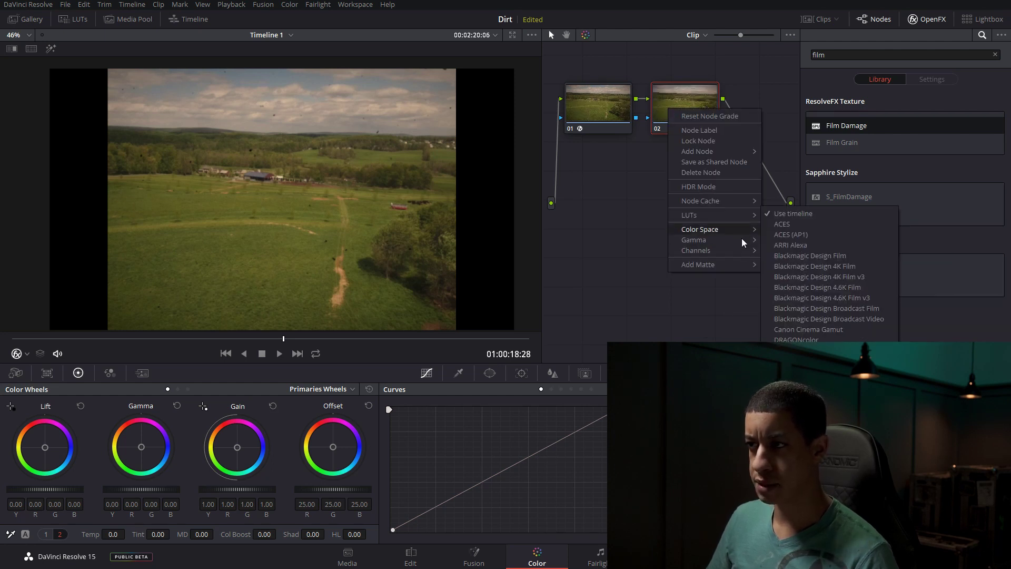
{"action": "left_click", "coordinate": [801, 247]}
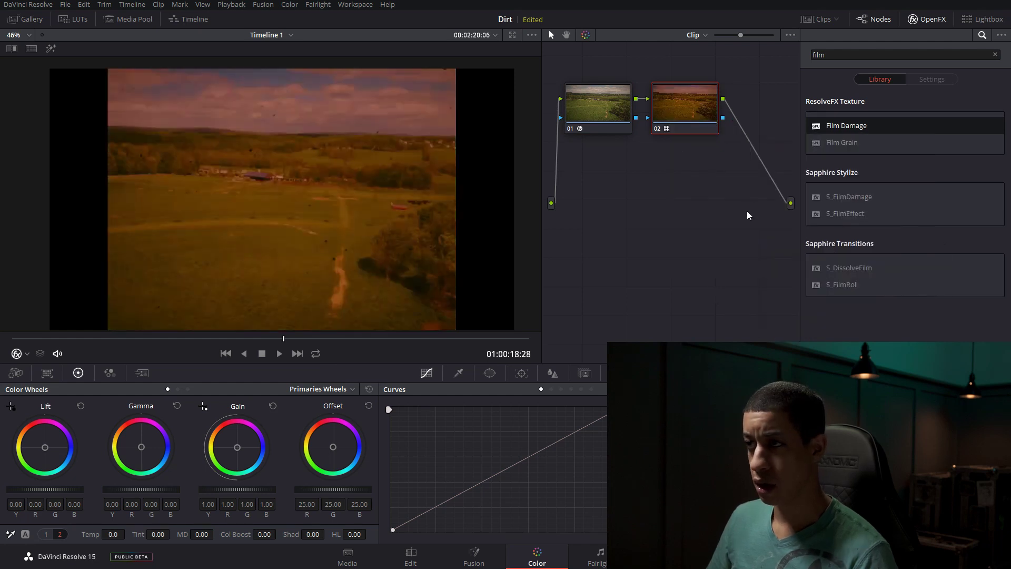
Step: Zero node 01's Film Blur, Temp. Shift and Tint Shift, then reselect node 02
{"action": "left_click", "coordinate": [605, 112]}
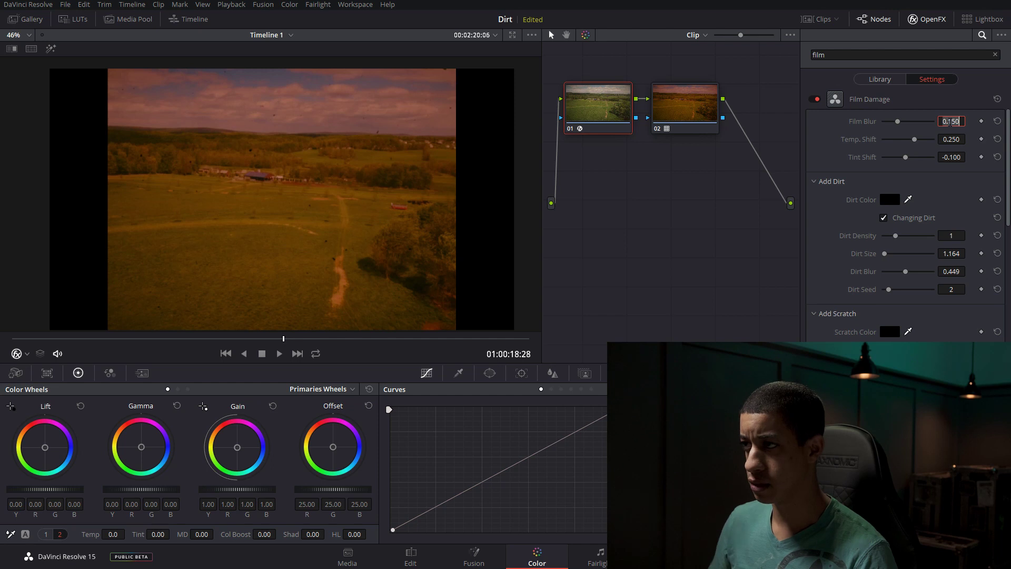
{"action": "left_click_drag", "start_coordinate": [950, 122], "coordinate": [960, 155]}
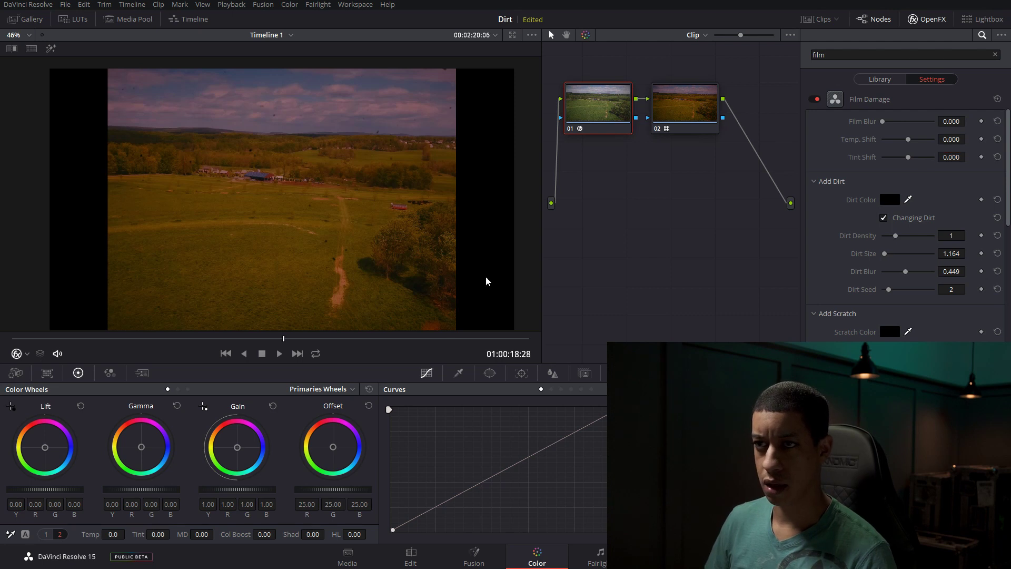
{"action": "left_click", "coordinate": [687, 108]}
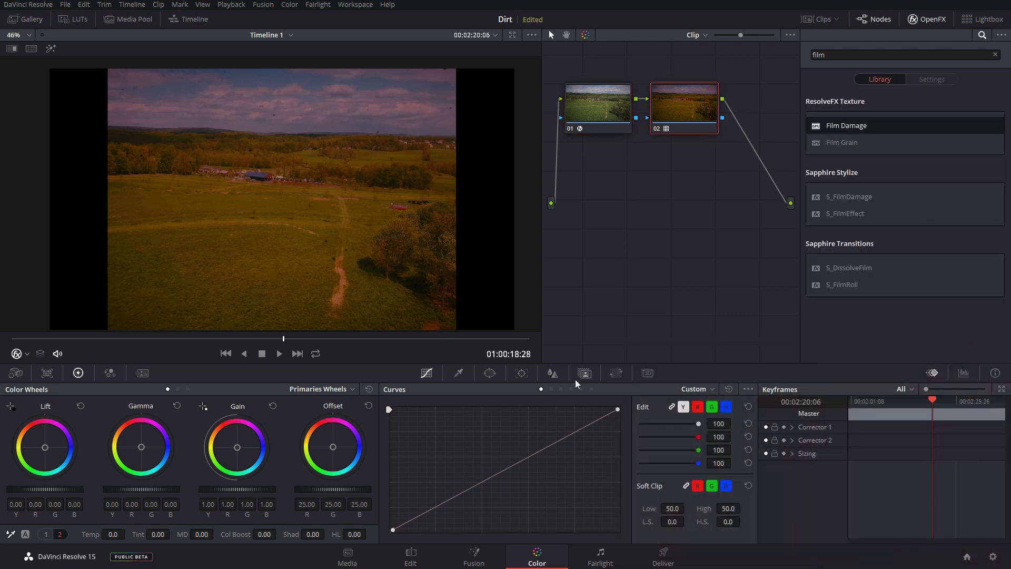
Step: Lower node 02's Key Output Gain to 0.717 and play the clip to review
{"action": "left_click", "coordinate": [604, 380]}
{"action": "left_click", "coordinate": [615, 374]}
{"action": "left_click", "coordinate": [602, 379]}
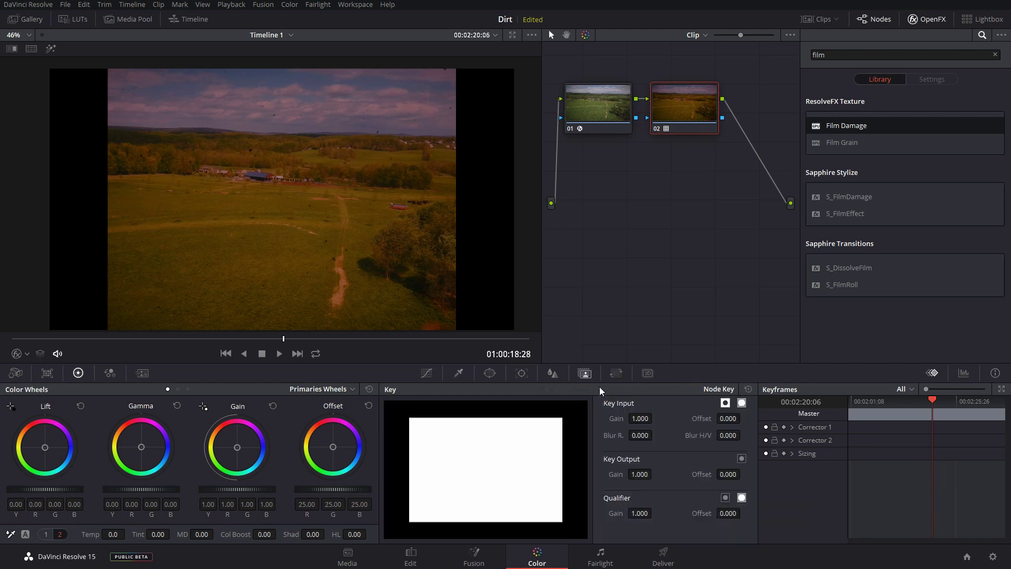
{"action": "left_click_drag", "start_coordinate": [640, 474], "coordinate": [655, 474]}
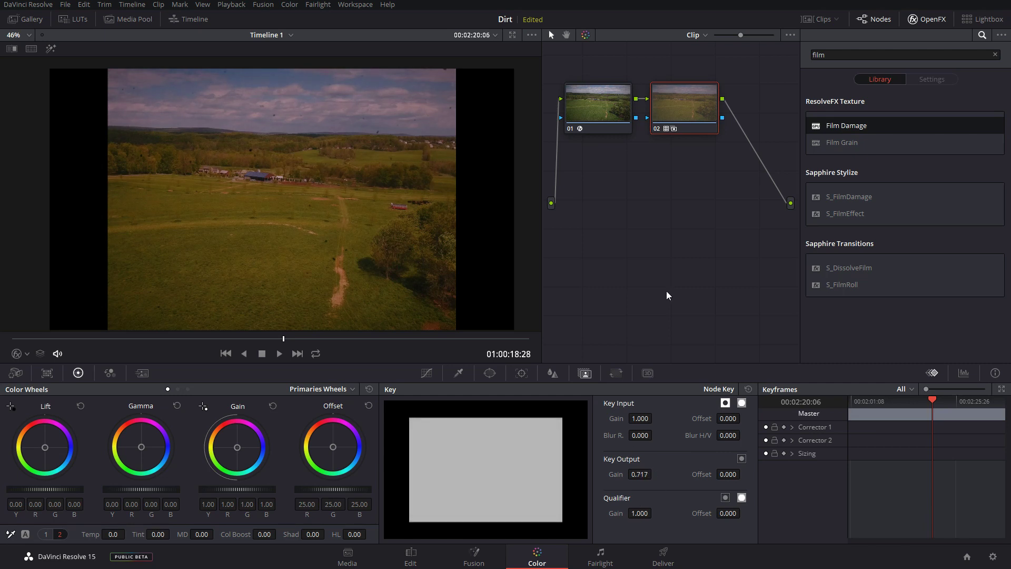
{"action": "left_click", "coordinate": [275, 356]}
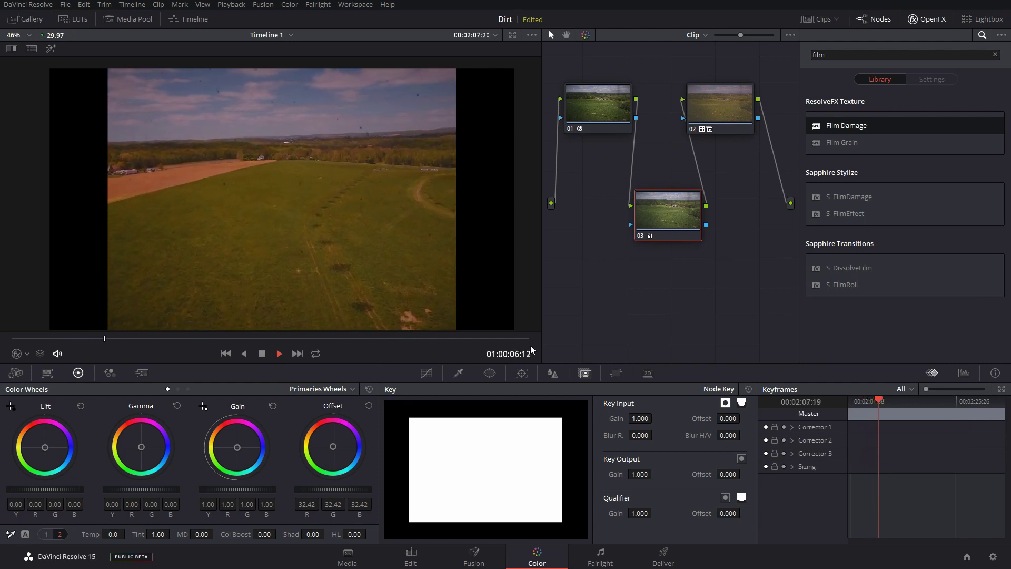
Step: Stop playback and bring up node 01's Film Damage settings again
{"action": "key", "text": "space"}
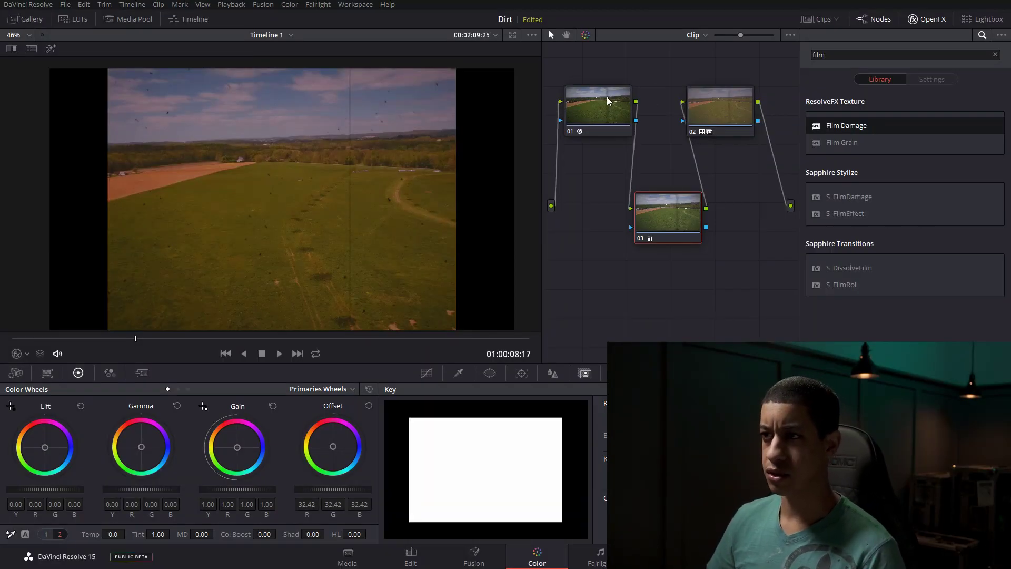
{"action": "left_click", "coordinate": [608, 101]}
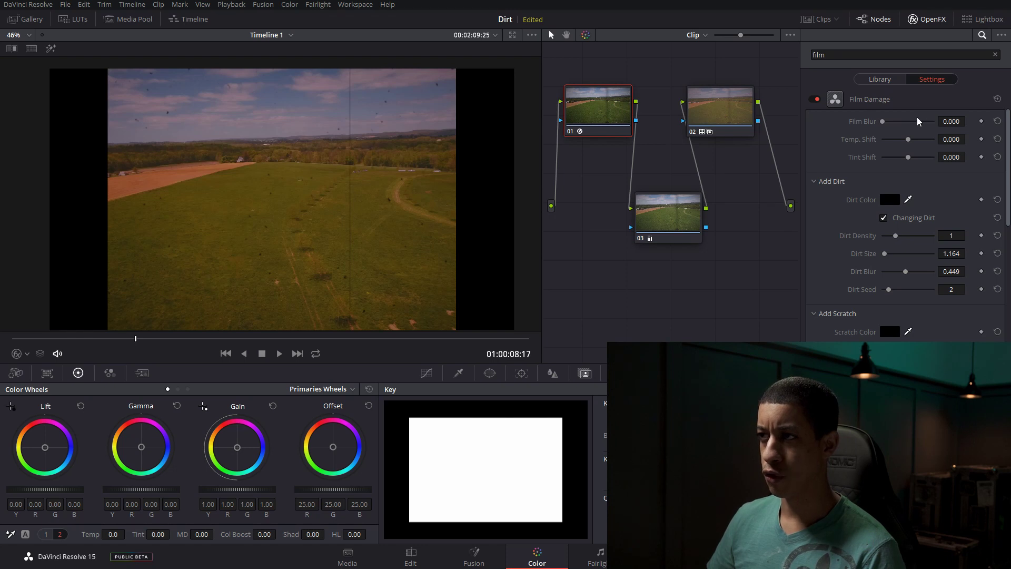